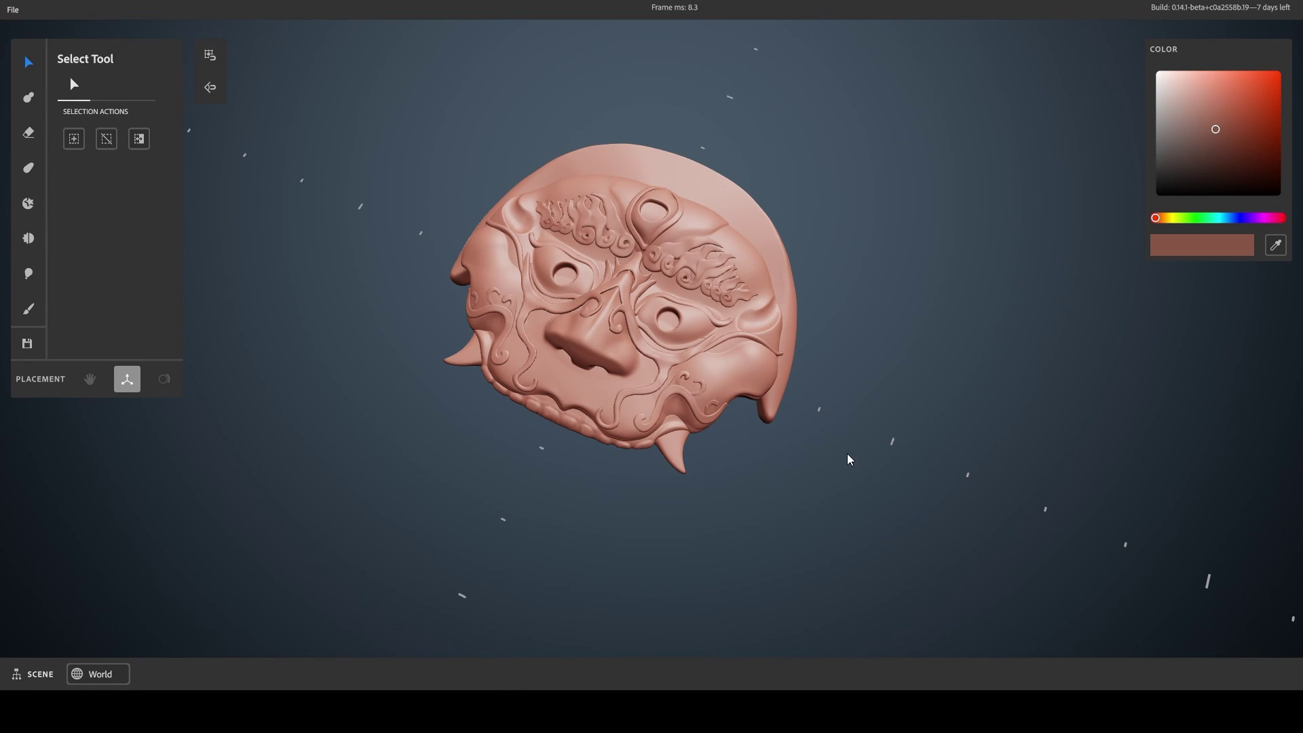
# Examine the sculpted mask from several angles, including its face and side profile
pyautogui.moveTo(839, 393); pyautogui.dragTo(849, 477, button='middle')
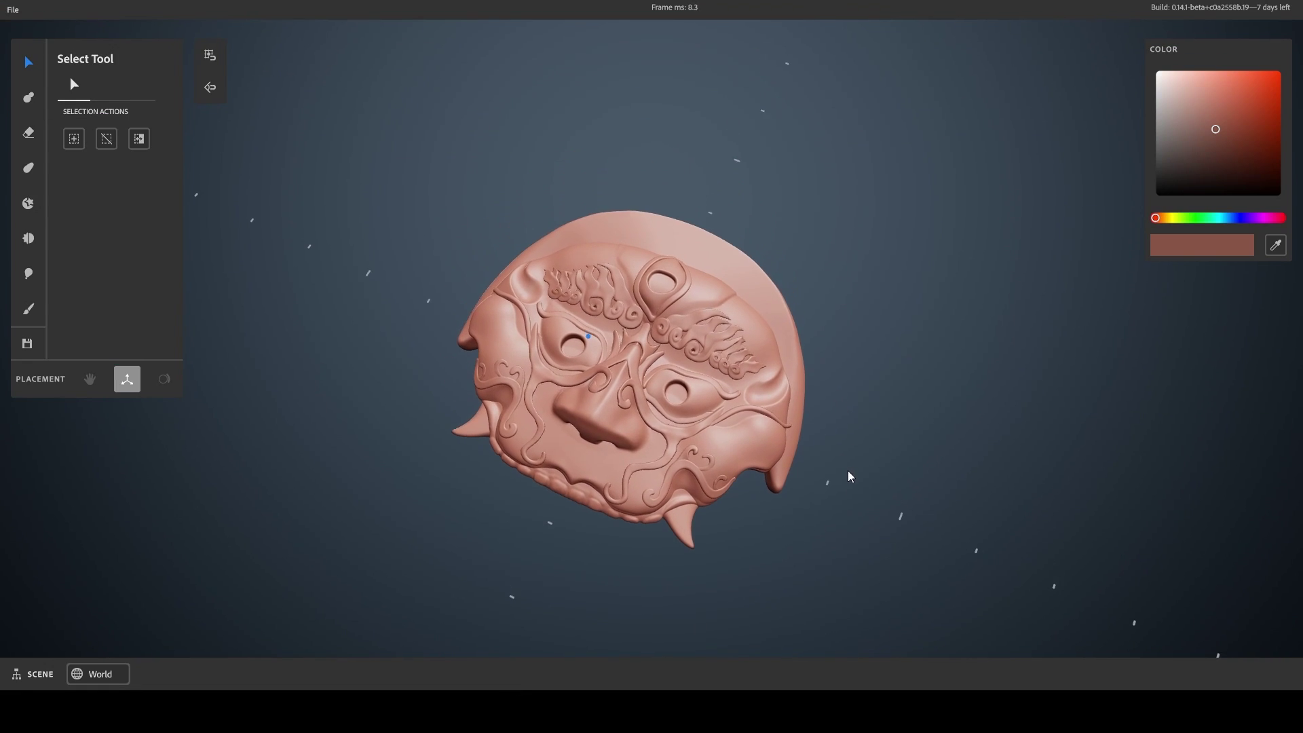
pyautogui.keyDown('alt'); pyautogui.moveTo(744, 563); pyautogui.dragTo(832, 524); pyautogui.keyUp('alt')
pyautogui.moveTo(835, 525); pyautogui.dragTo(665, 518, button='right')
pyautogui.moveTo(665, 518); pyautogui.dragTo(649, 465, button='middle')
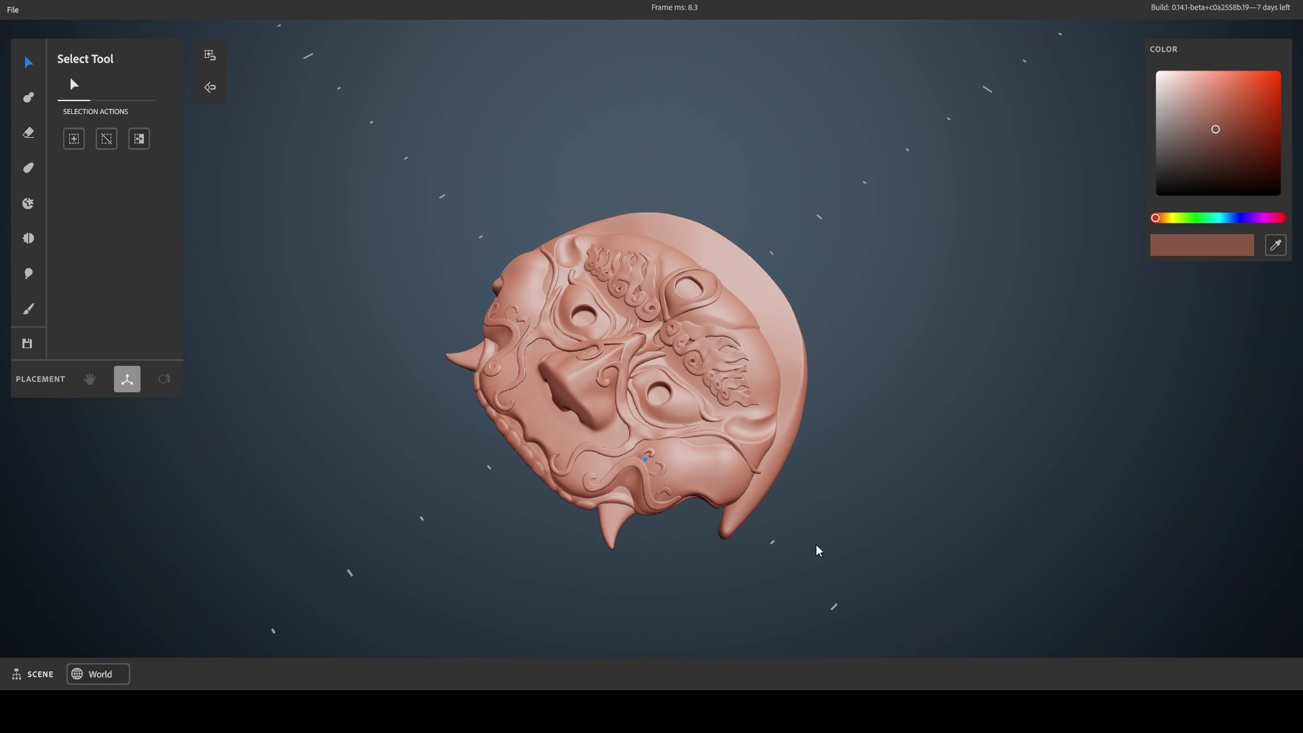
pyautogui.moveTo(818, 550); pyautogui.dragTo(749, 536, button='right')
pyautogui.moveTo(700, 470); pyautogui.dragTo(713, 399, button='right')
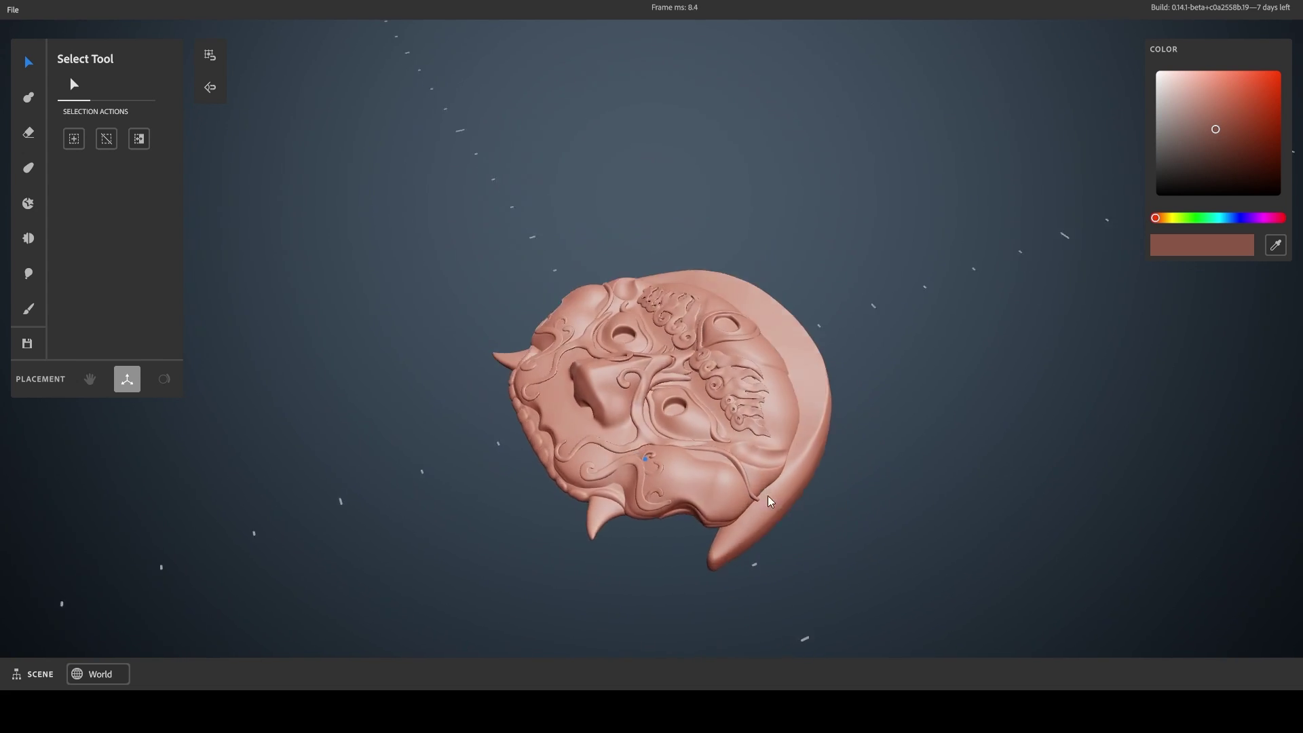
pyautogui.moveTo(771, 501); pyautogui.dragTo(890, 585, button='right')
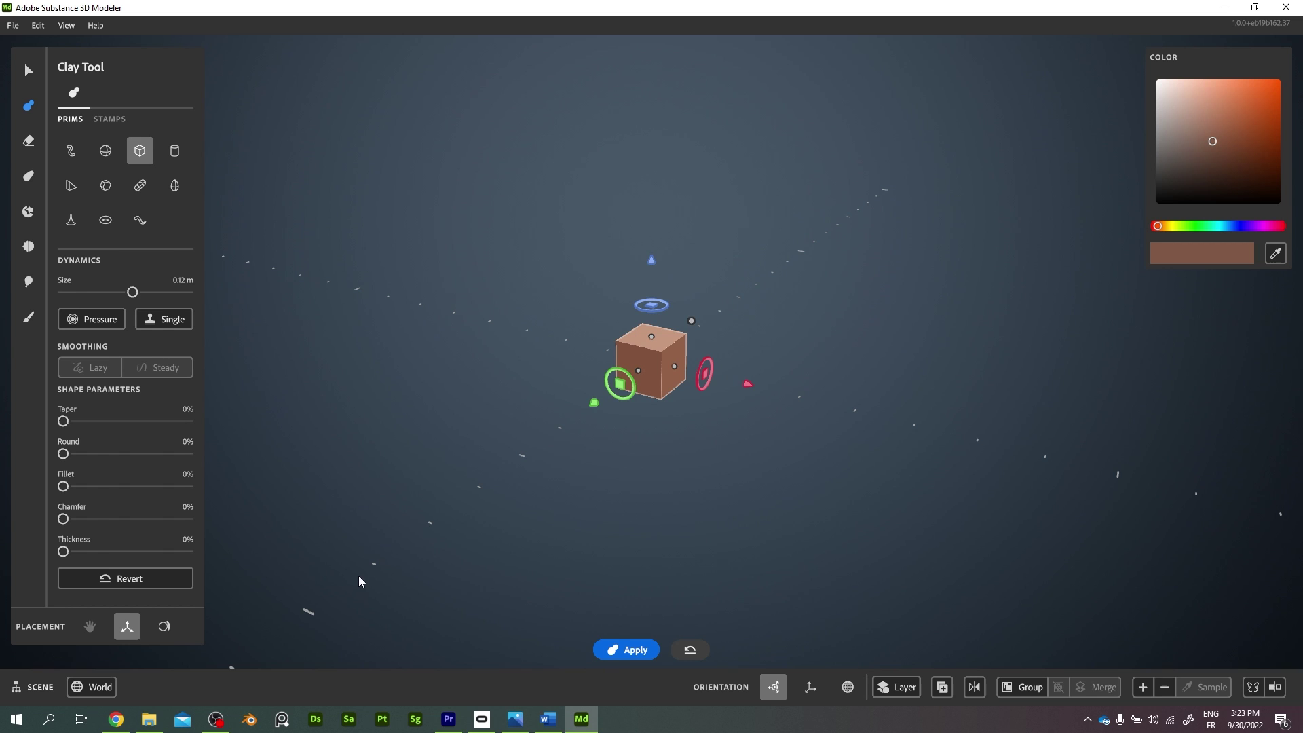
# Open the reference image DP124378 copy and place the Windows Photos window as a desktop panel in VR
pyautogui.click(154, 721)
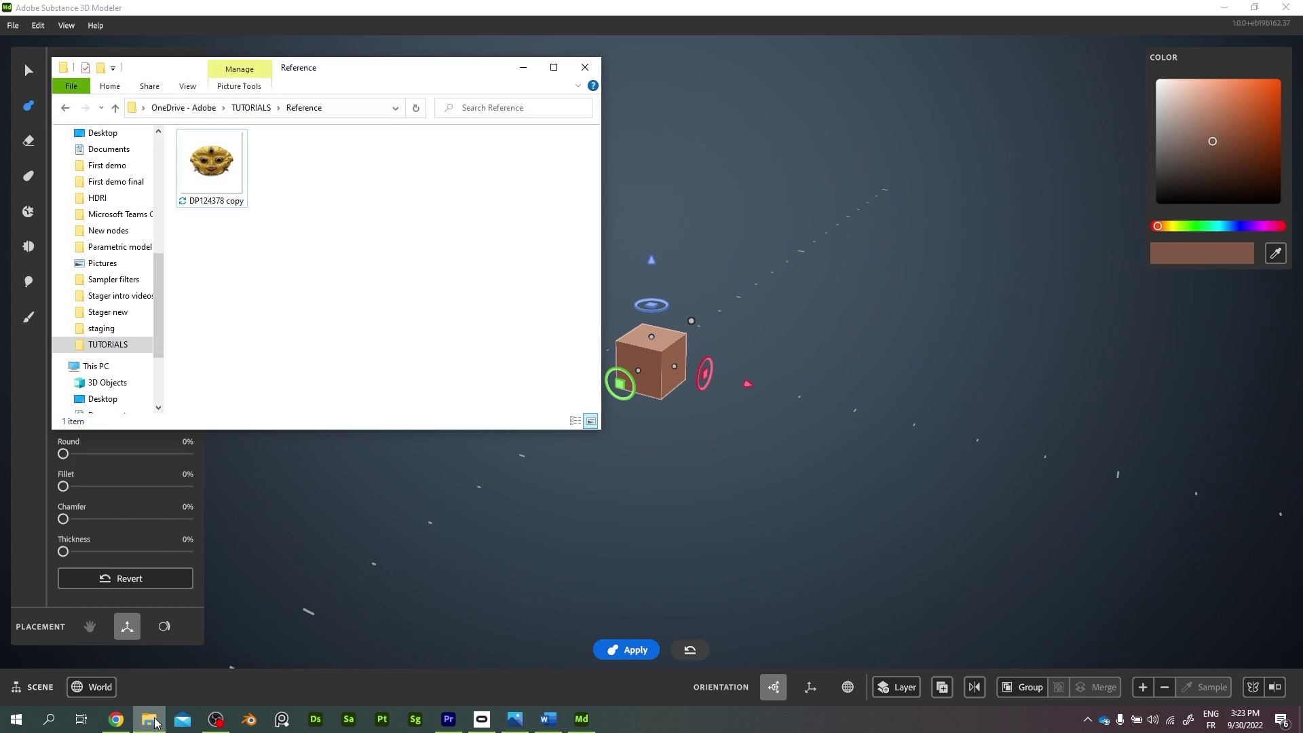
pyautogui.doubleClick(223, 167)
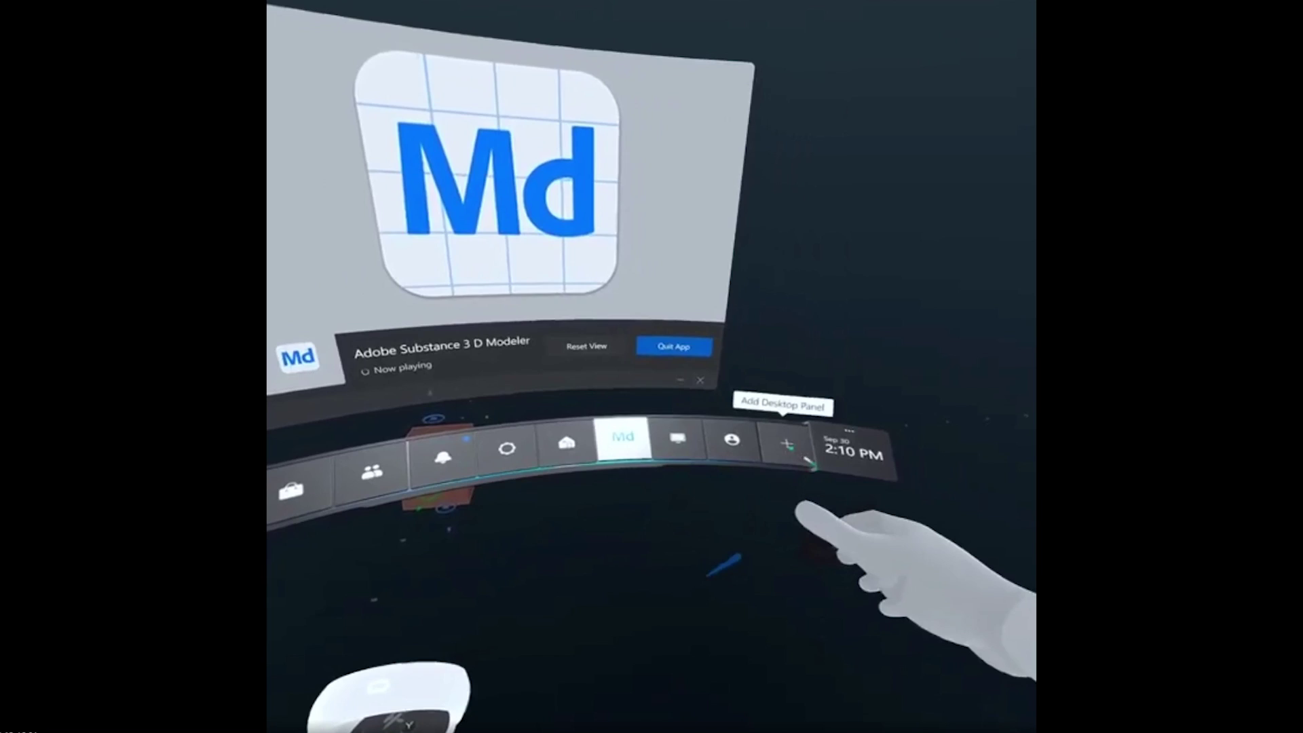
pyautogui.click(792, 445)
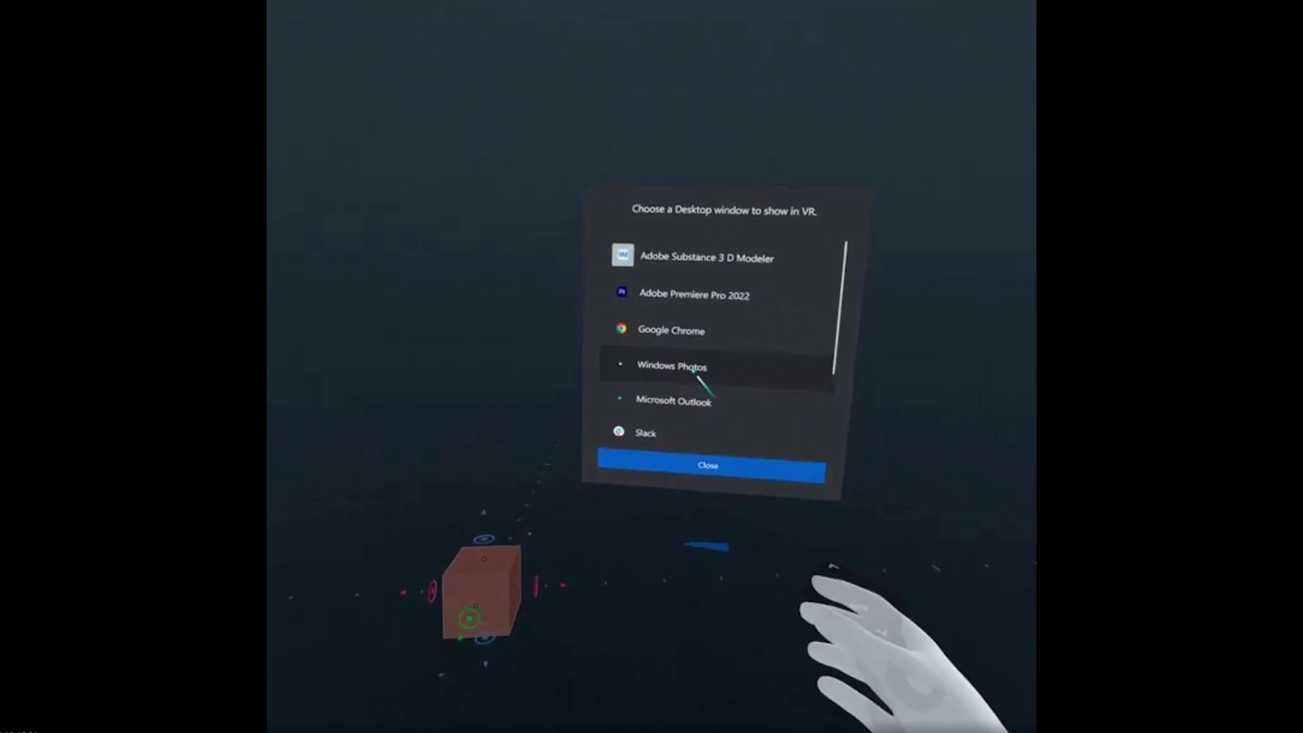
pyautogui.click(692, 369)
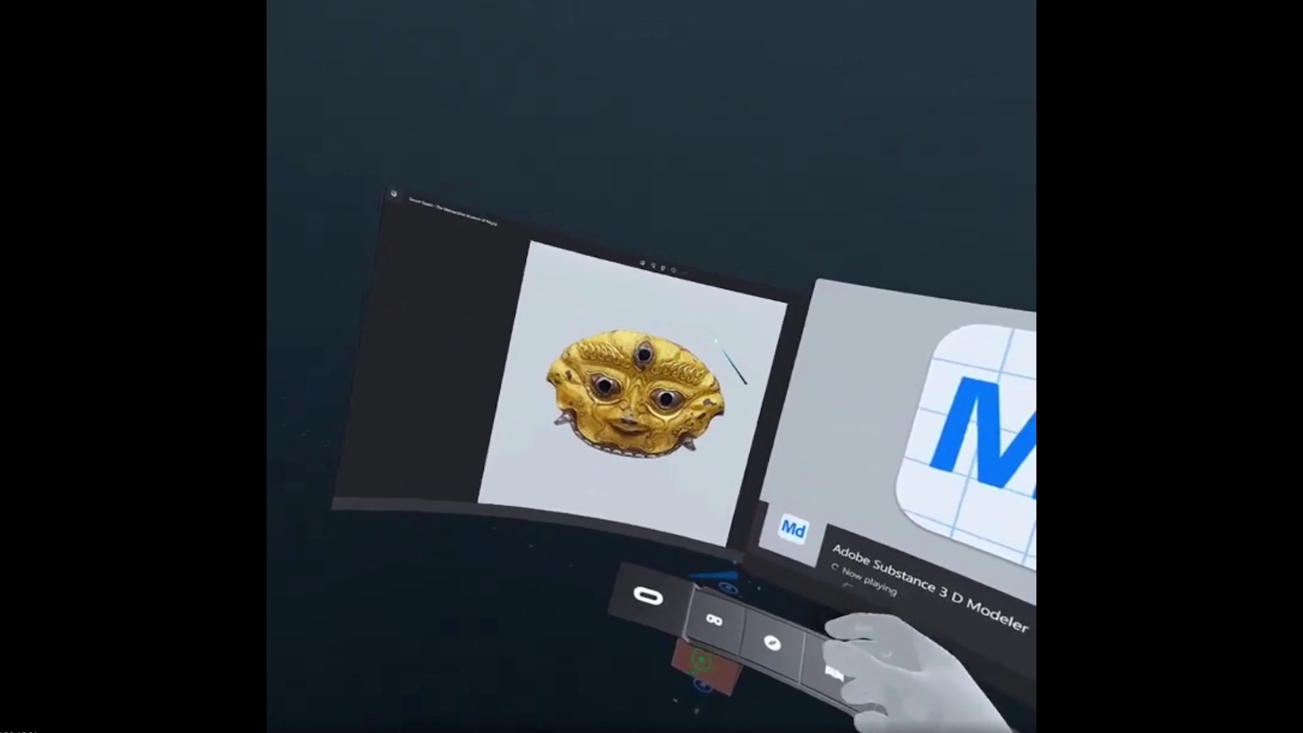
pyautogui.moveTo(844, 638); pyautogui.dragTo(707, 574)
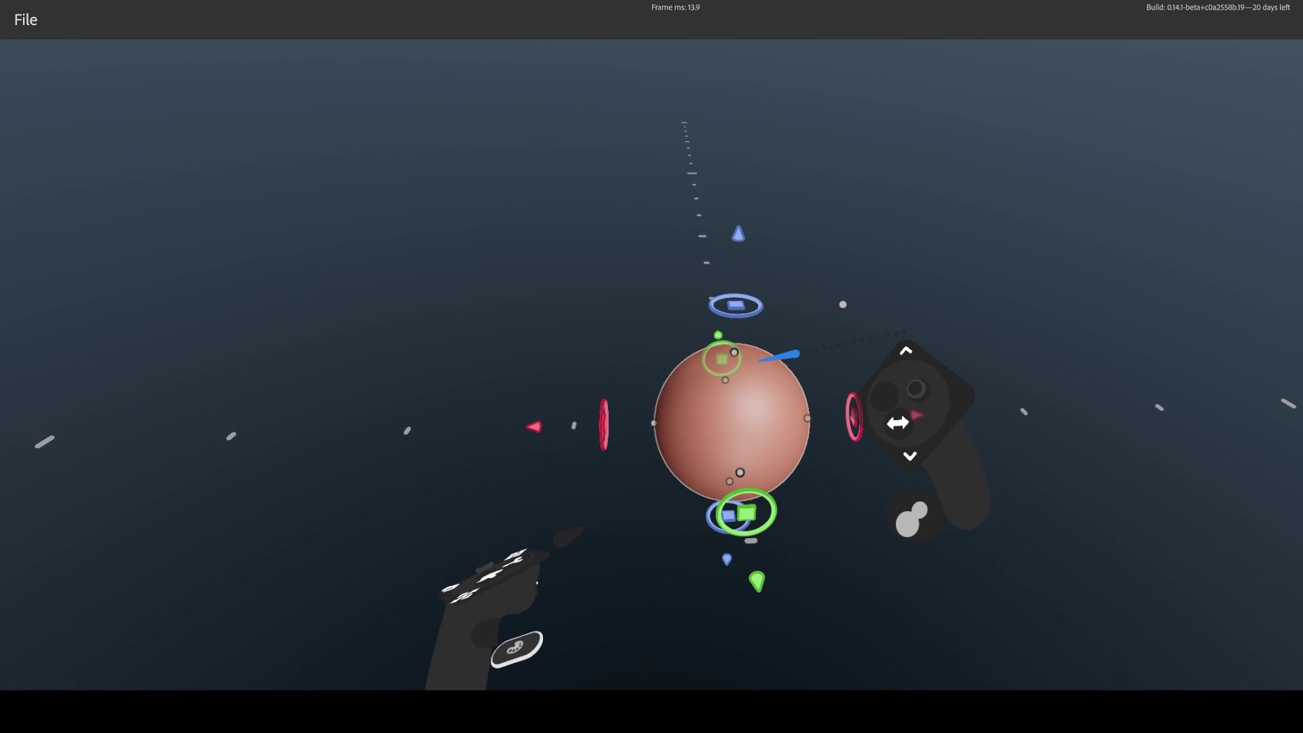
# Scale the clay sphere primitive into a wide, flattened ellipsoid as the base form of the mask
pyautogui.moveTo(839, 317); pyautogui.dragTo(1006, 154)
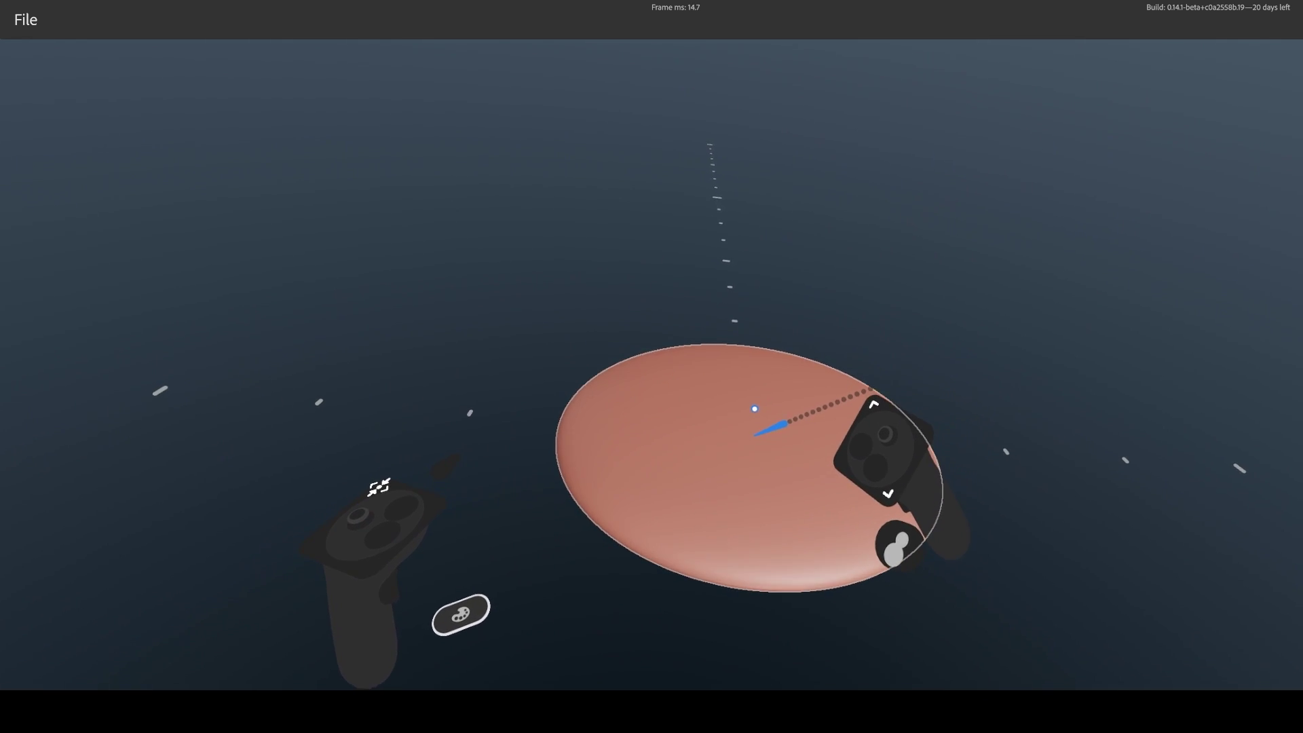
pyautogui.click(748, 392)
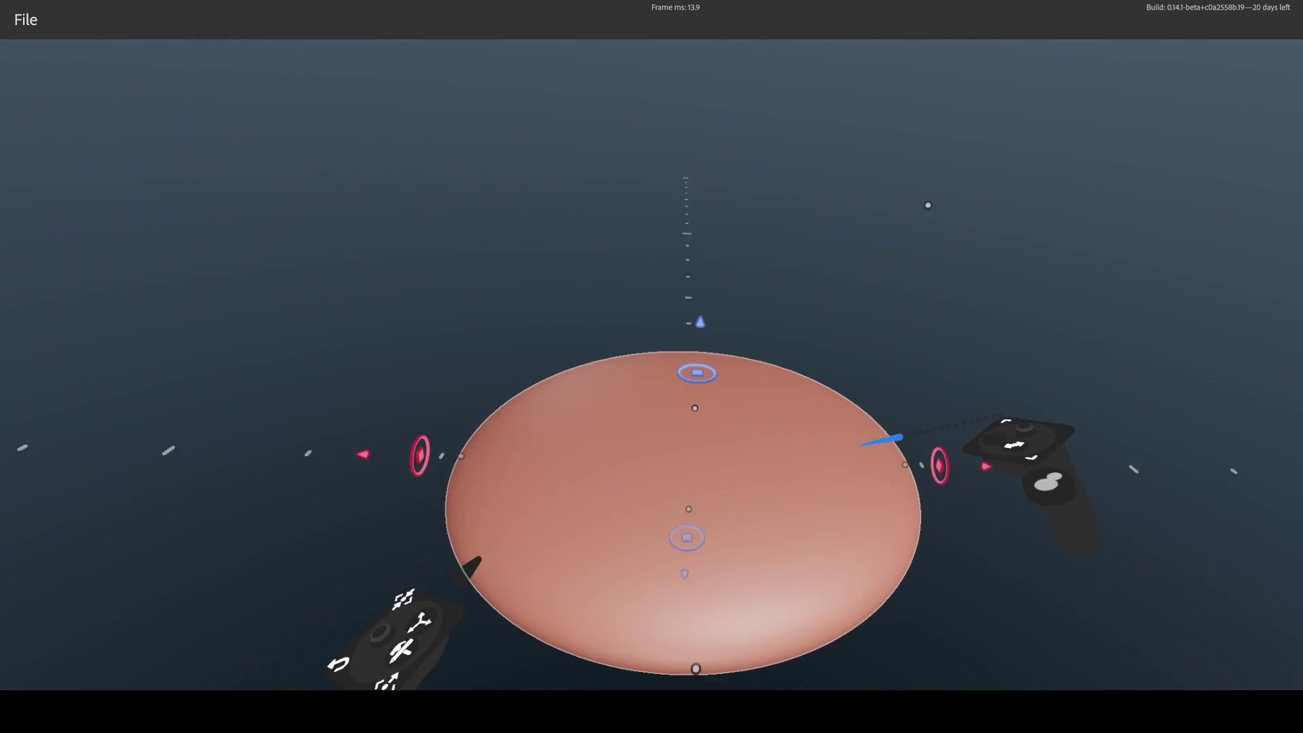
pyautogui.click(730, 387)
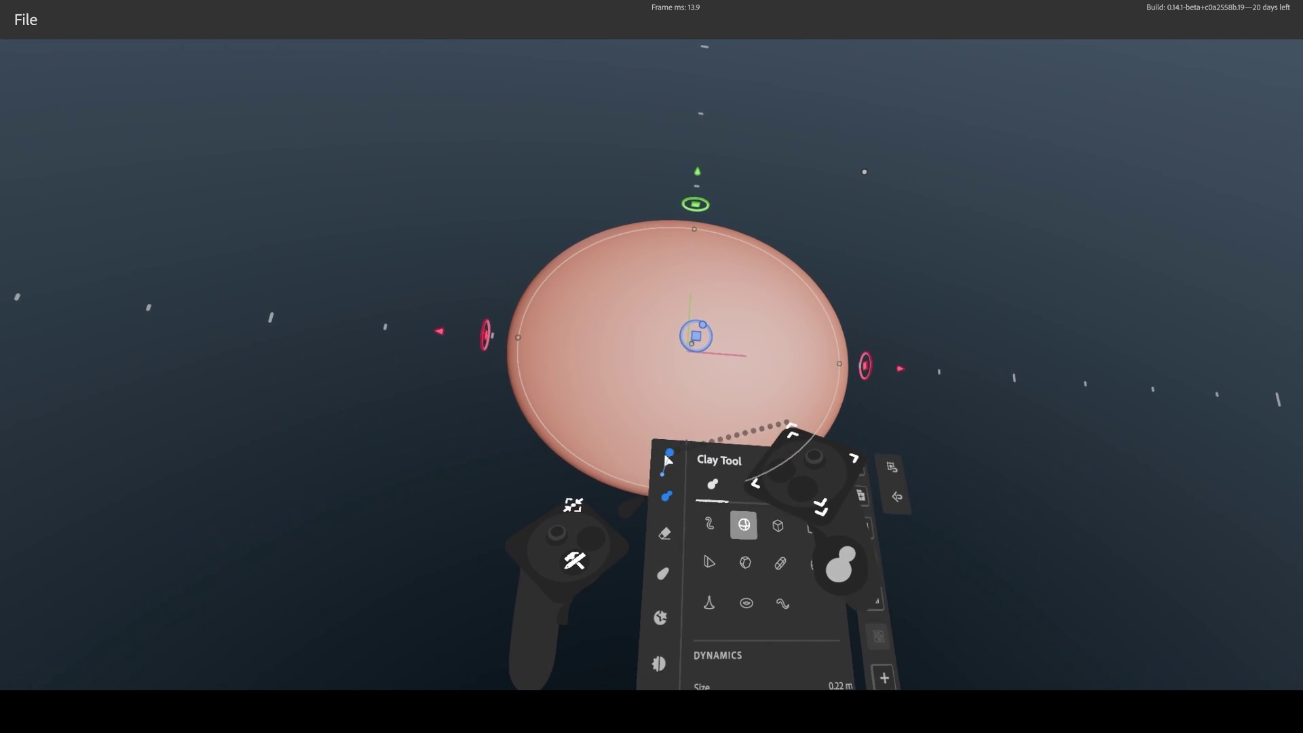
pyautogui.click(663, 562)
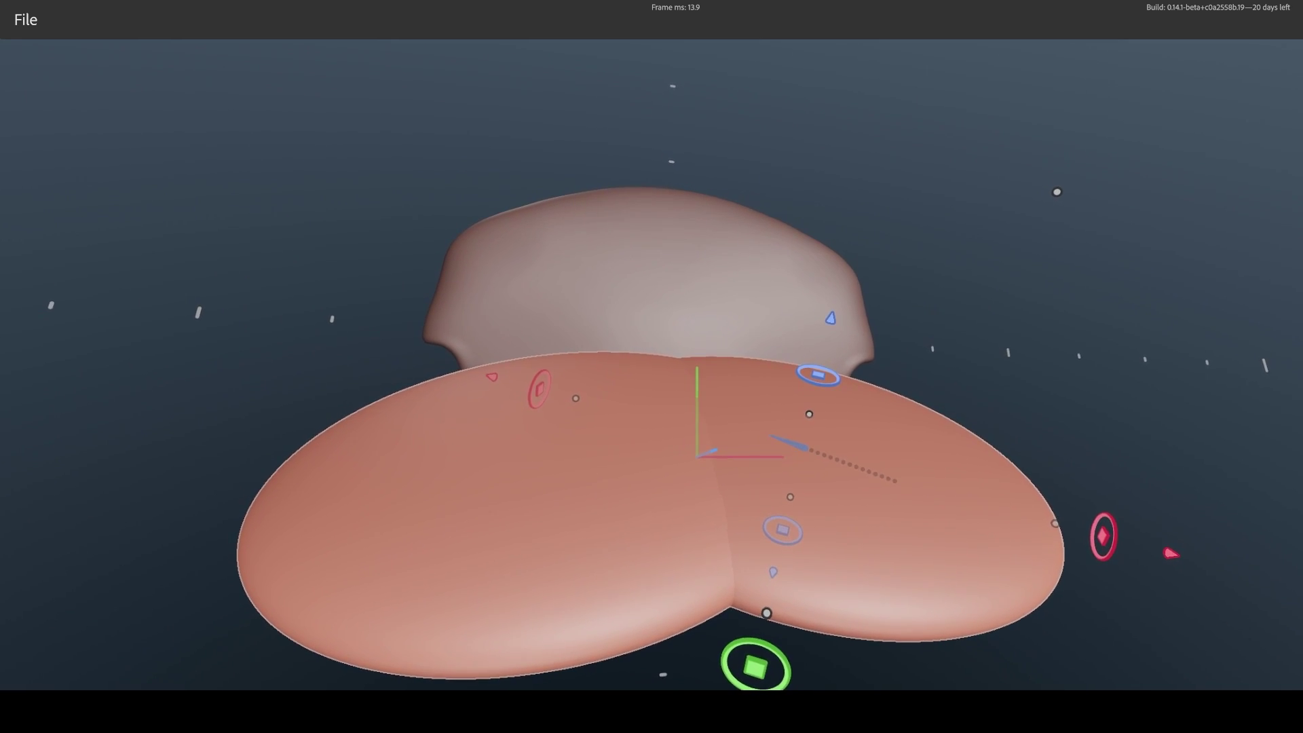
# Undo the last two changes and fit the clay ellipsoid behind the warped mask base
pyautogui.hotkey('ctrl', 'z')
pyautogui.hotkey('ctrl', 'z')
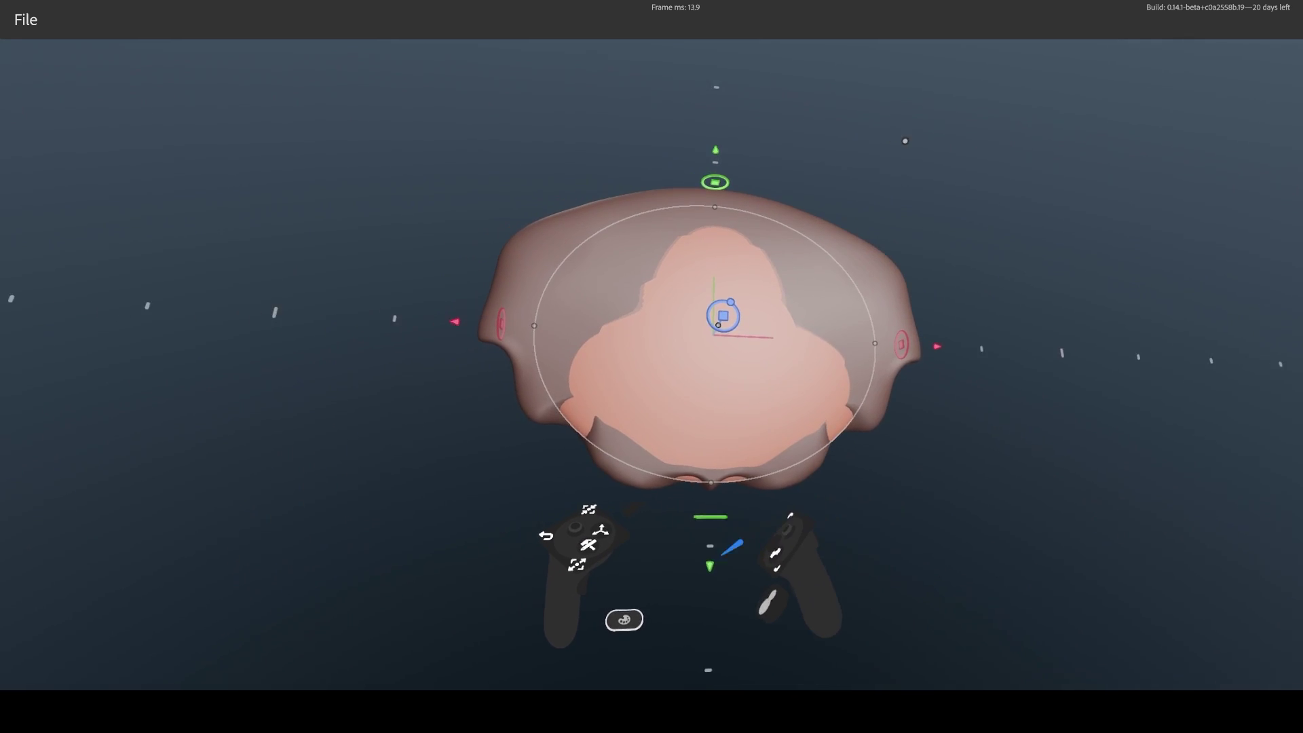
pyautogui.moveTo(700, 561); pyautogui.dragTo(699, 563)
pyautogui.moveTo(731, 378)
pyautogui.mouseDown()
pyautogui.moveTo(764, 389)
pyautogui.moveTo(747, 392)
pyautogui.mouseUp()
pyautogui.moveTo(780, 387); pyautogui.dragTo(638, 404, button='middle')
pyautogui.moveTo(638, 404); pyautogui.dragTo(648, 392)
pyautogui.moveTo(648, 392); pyautogui.dragTo(771, 341, button='middle')
pyautogui.moveTo(771, 341); pyautogui.dragTo(765, 349)
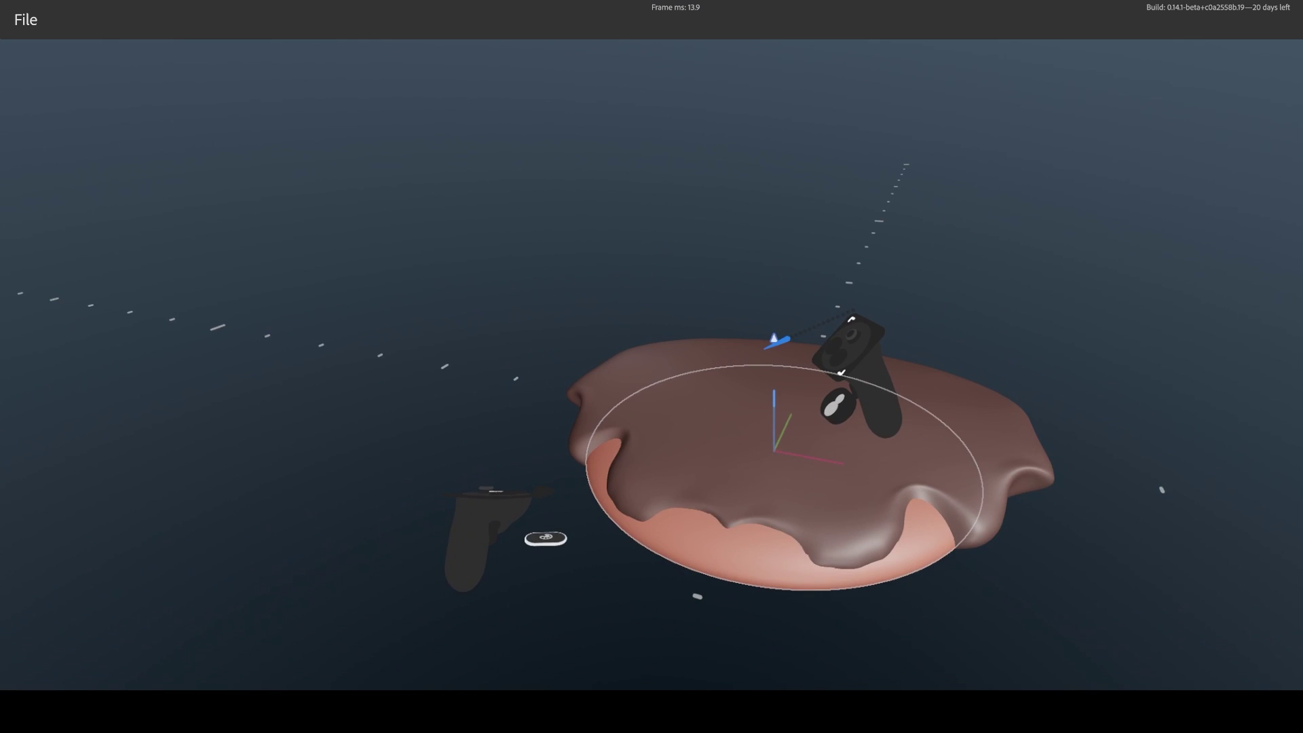
pyautogui.moveTo(764, 343); pyautogui.dragTo(724, 519, button='middle')
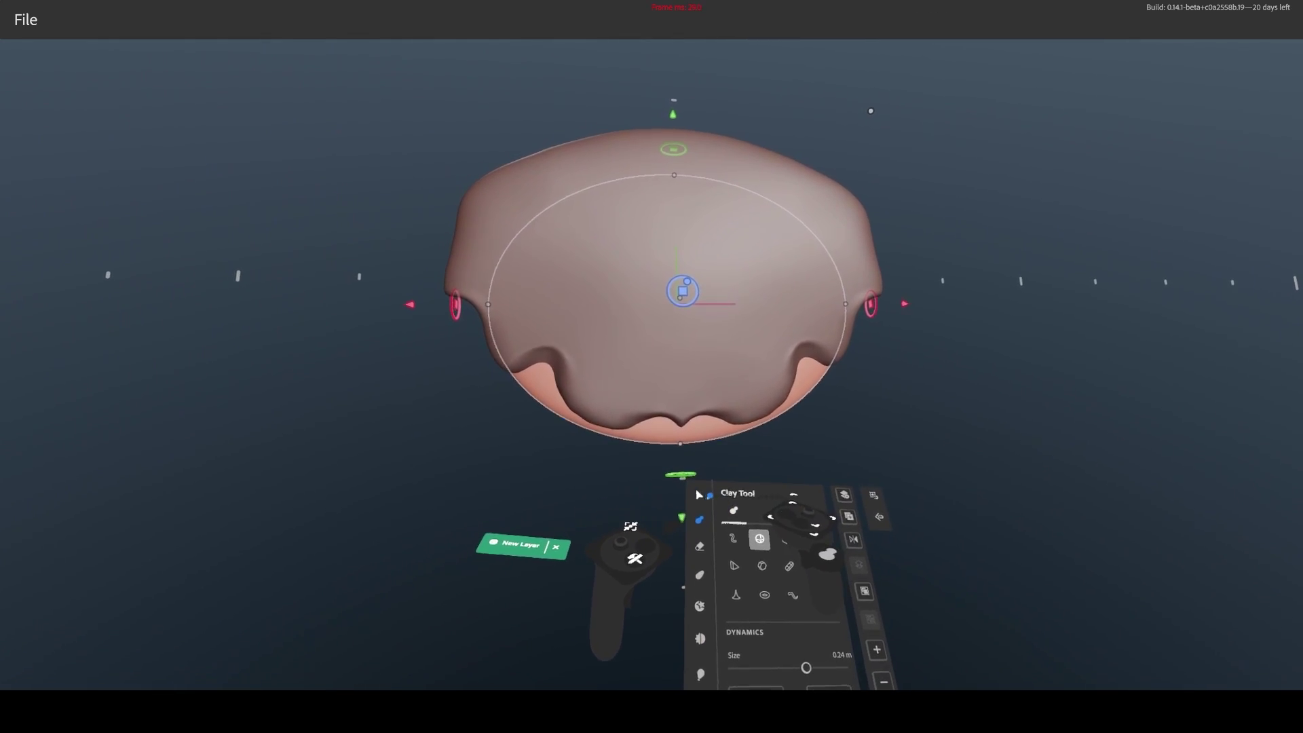
# Select the mask base and reshape it using the Warp tool with the spherical brush
pyautogui.click(699, 519)
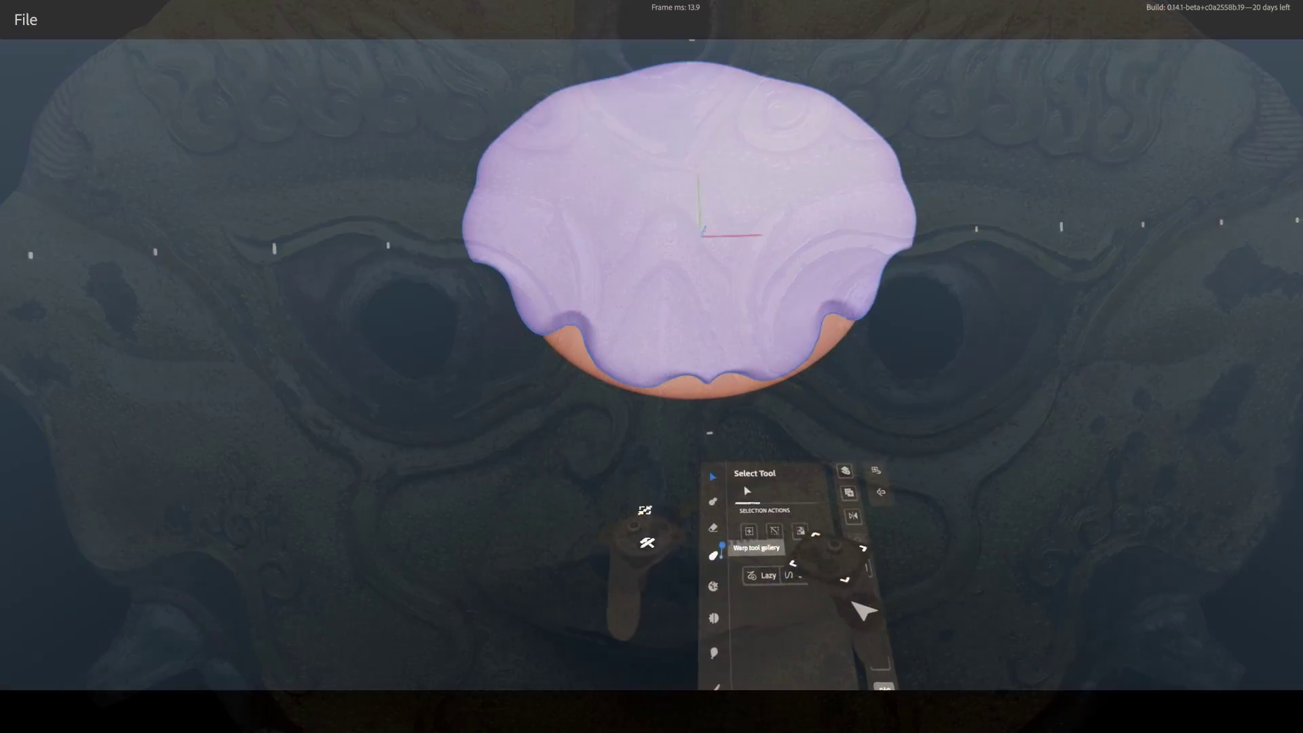
pyautogui.click(794, 502)
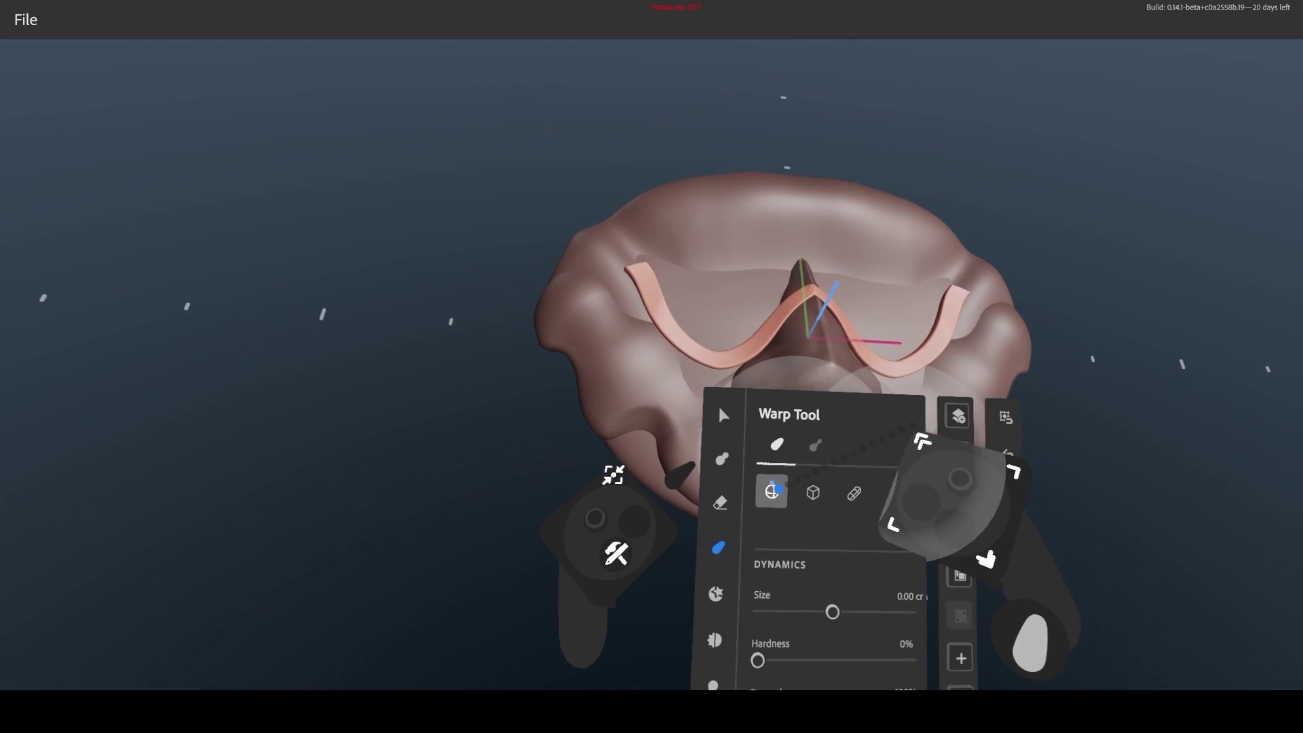
pyautogui.click(754, 444)
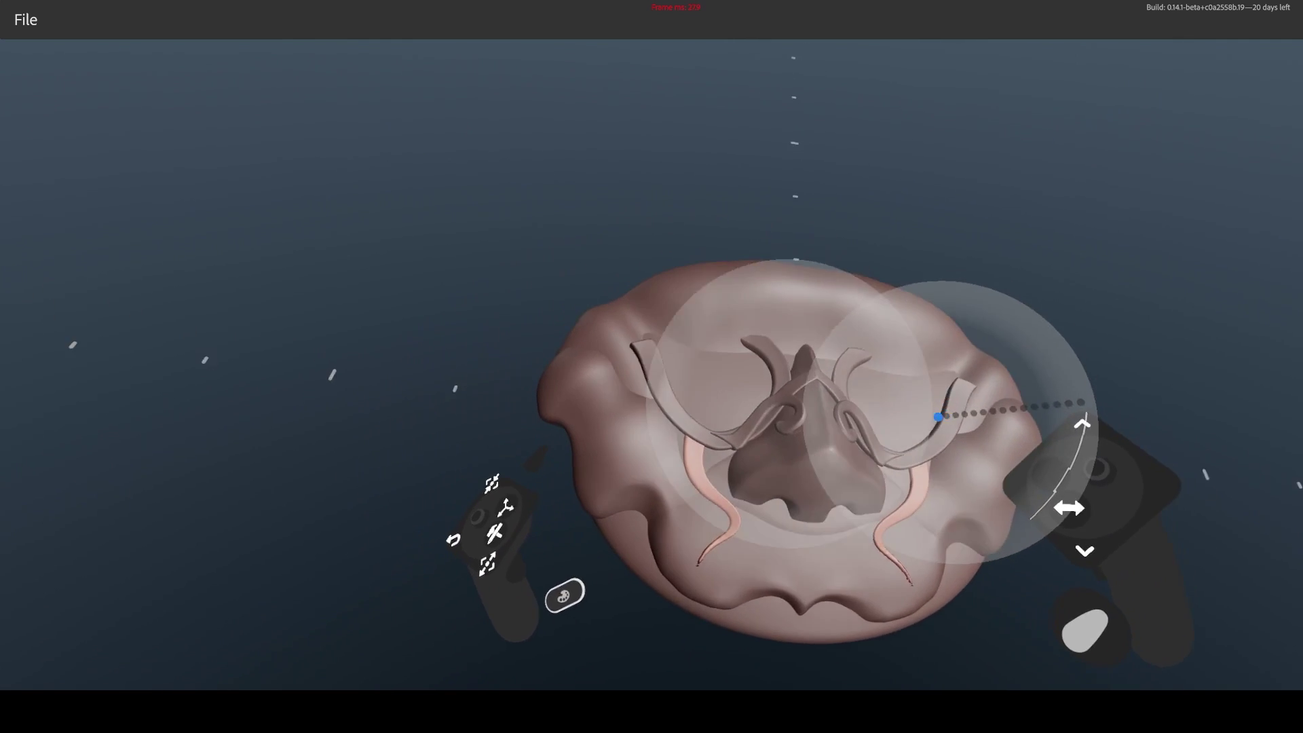
# Thicken the tips of the wavy ornaments beside the nose with the Inflate tool and curl their ends with the Warp tool
pyautogui.click(704, 571)
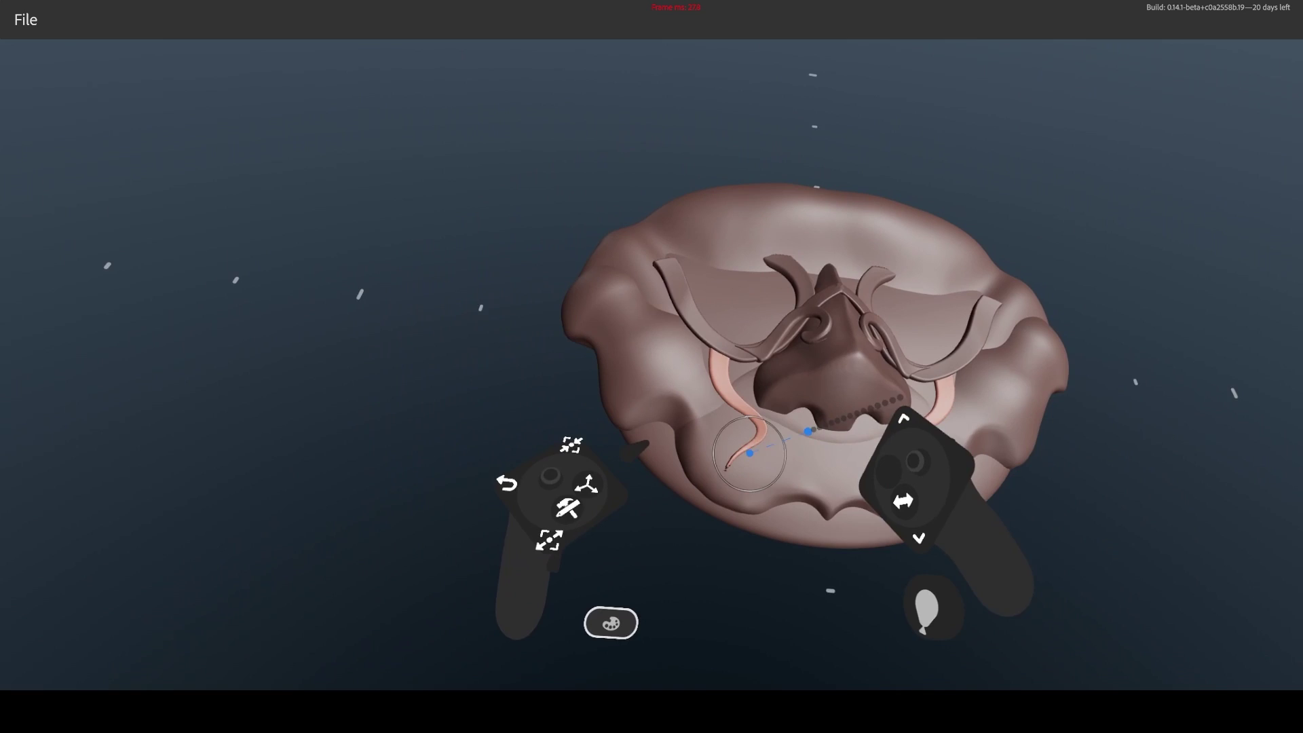
pyautogui.moveTo(759, 411)
pyautogui.mouseDown()
pyautogui.moveTo(751, 396)
pyautogui.moveTo(773, 376)
pyautogui.mouseUp()
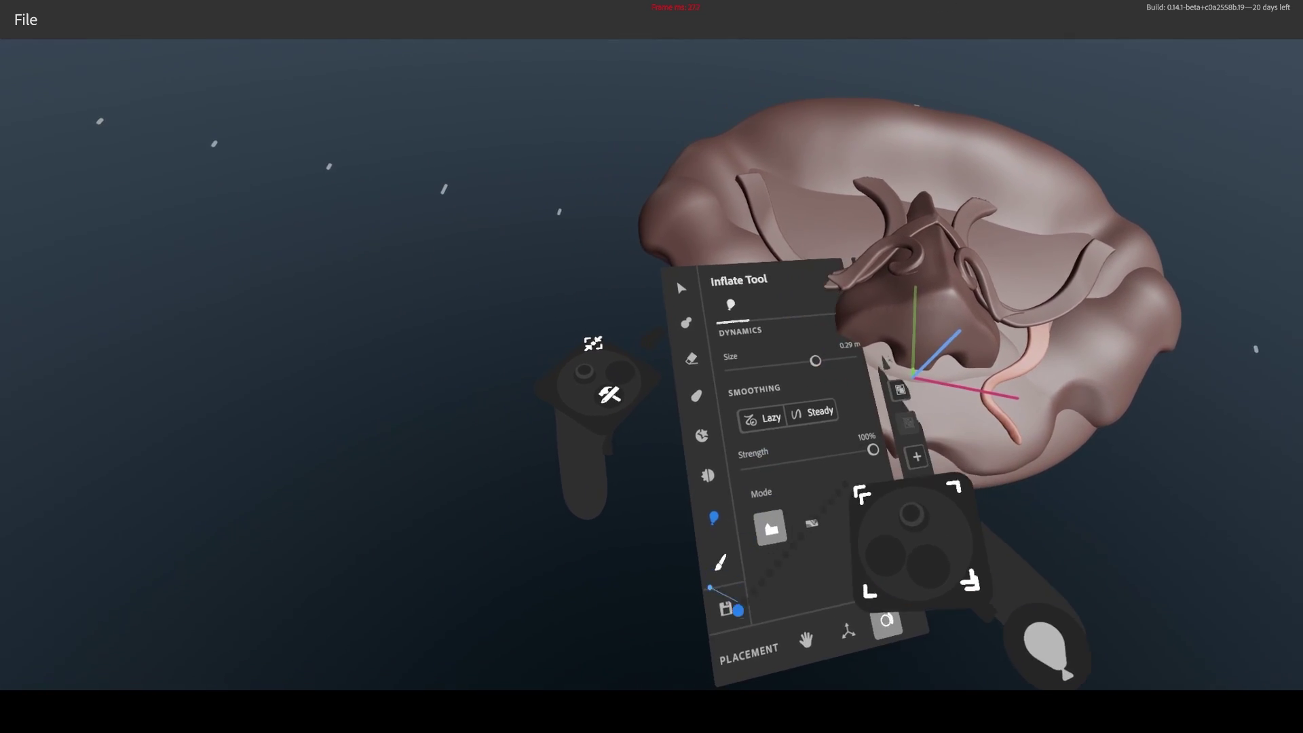
pyautogui.click(717, 612)
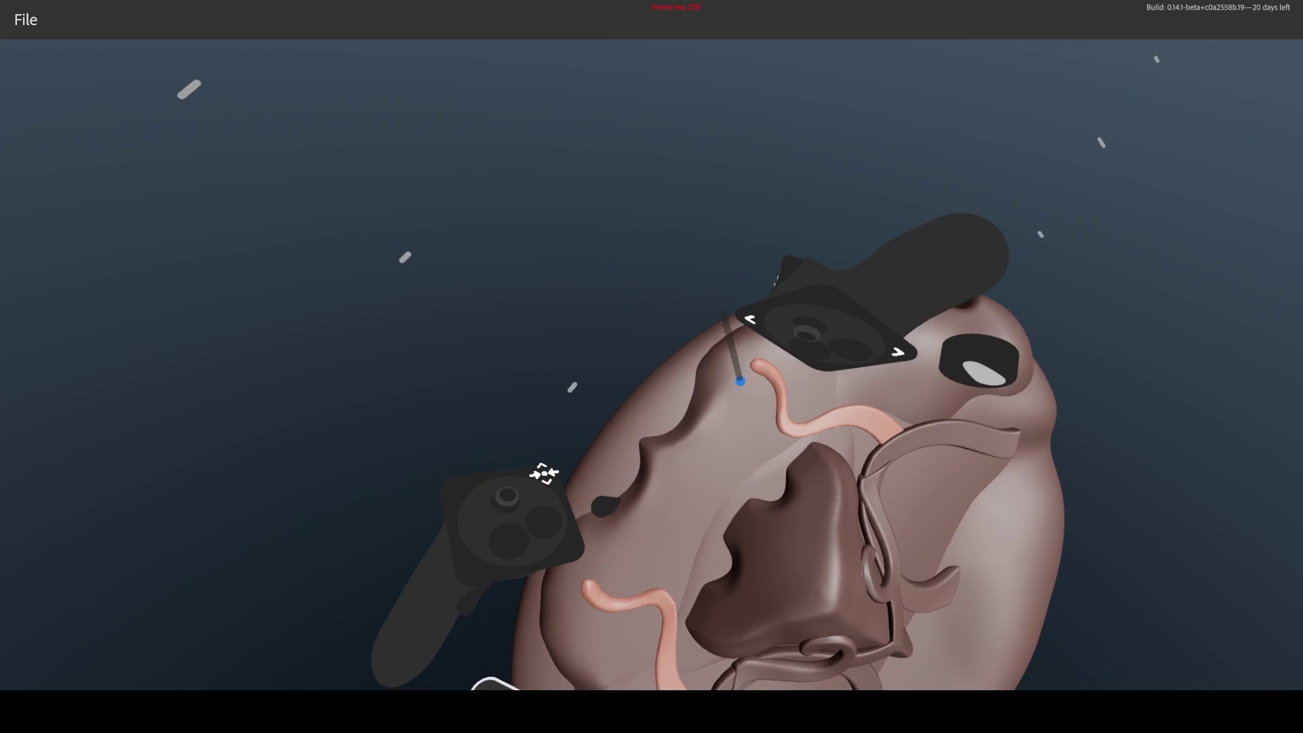
pyautogui.moveTo(741, 381)
pyautogui.mouseDown()
pyautogui.moveTo(733, 370)
pyautogui.moveTo(686, 385)
pyautogui.moveTo(681, 400)
pyautogui.mouseUp()
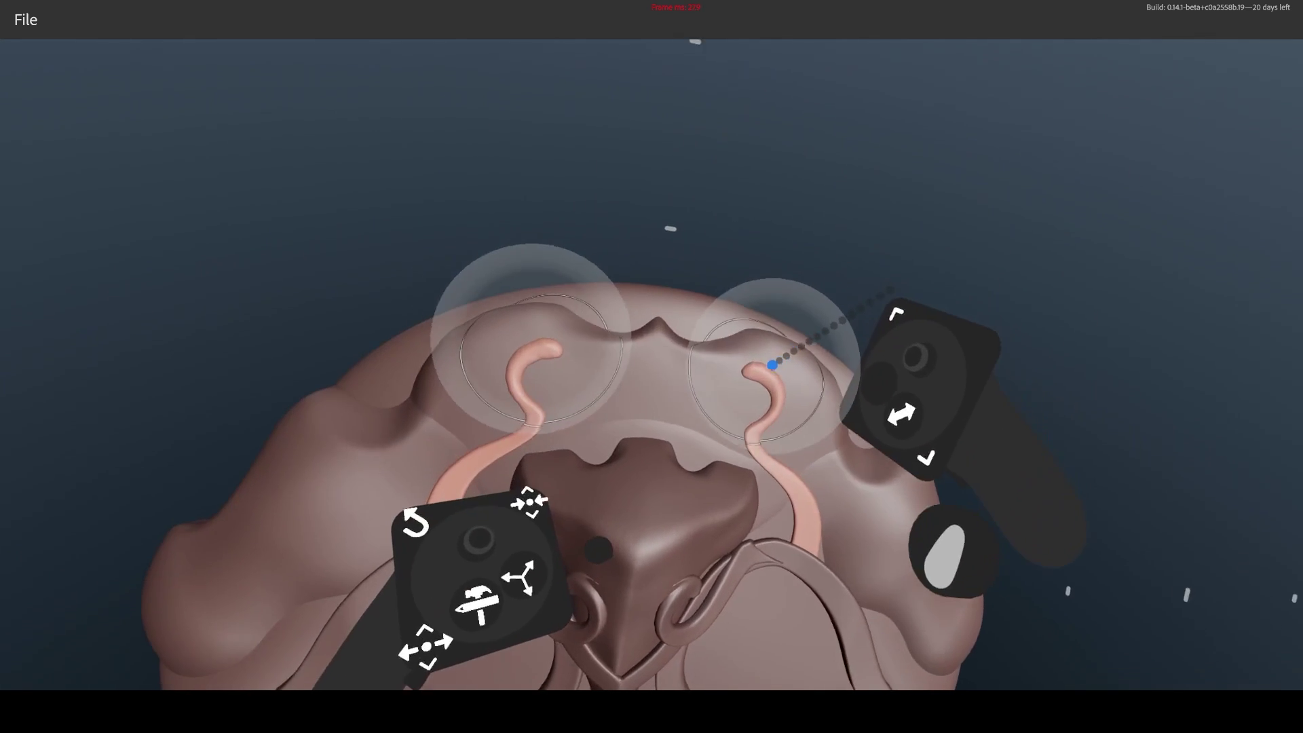
pyautogui.moveTo(772, 365)
pyautogui.mouseDown()
pyautogui.moveTo(768, 337)
pyautogui.moveTo(769, 359)
pyautogui.mouseUp()
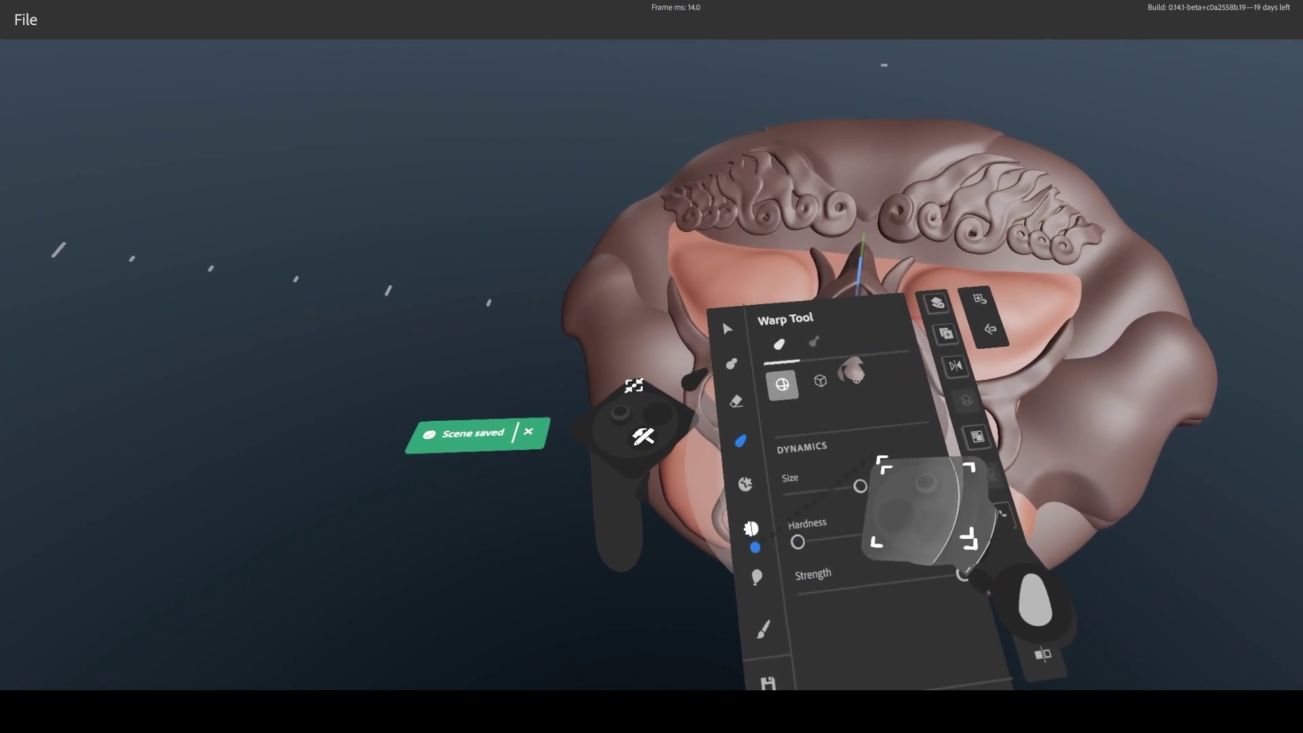
# Lower the Inflate tool's strength and select the eye, cheek and mouth surfaces of the mask
pyautogui.click(738, 534)
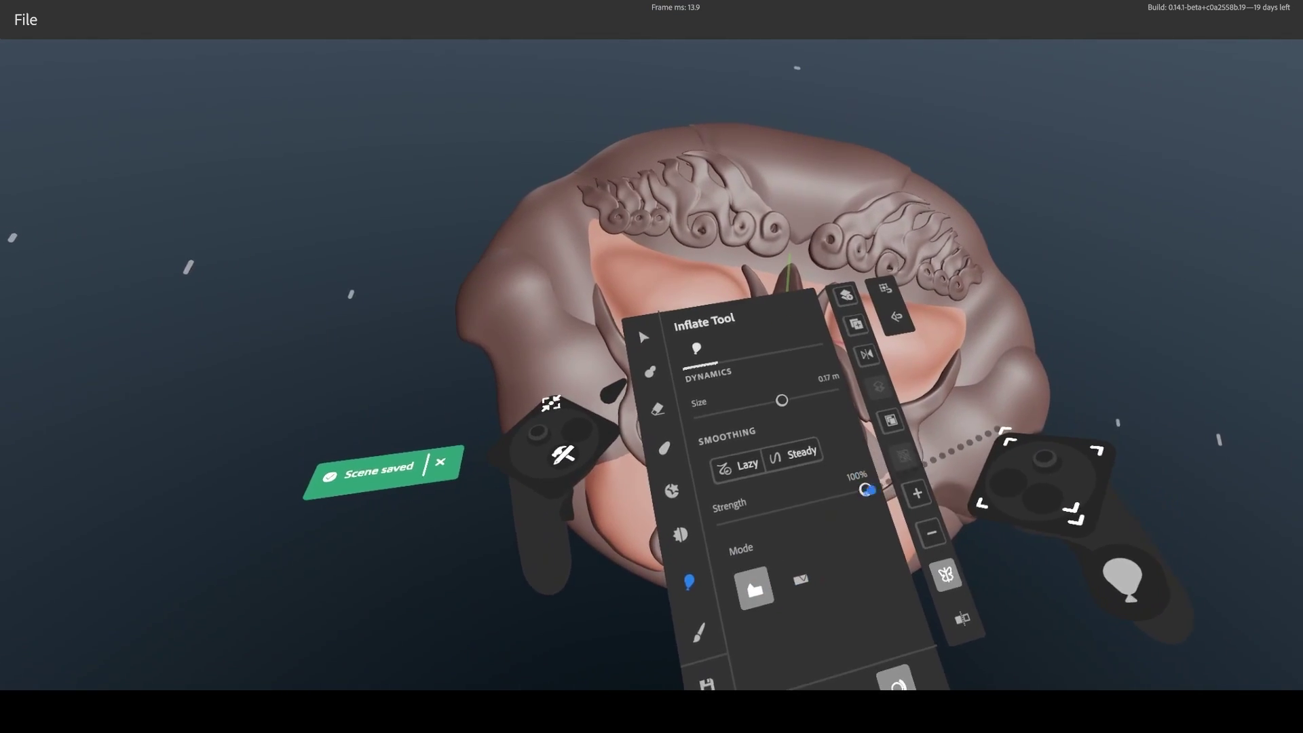
pyautogui.moveTo(865, 492); pyautogui.dragTo(787, 513)
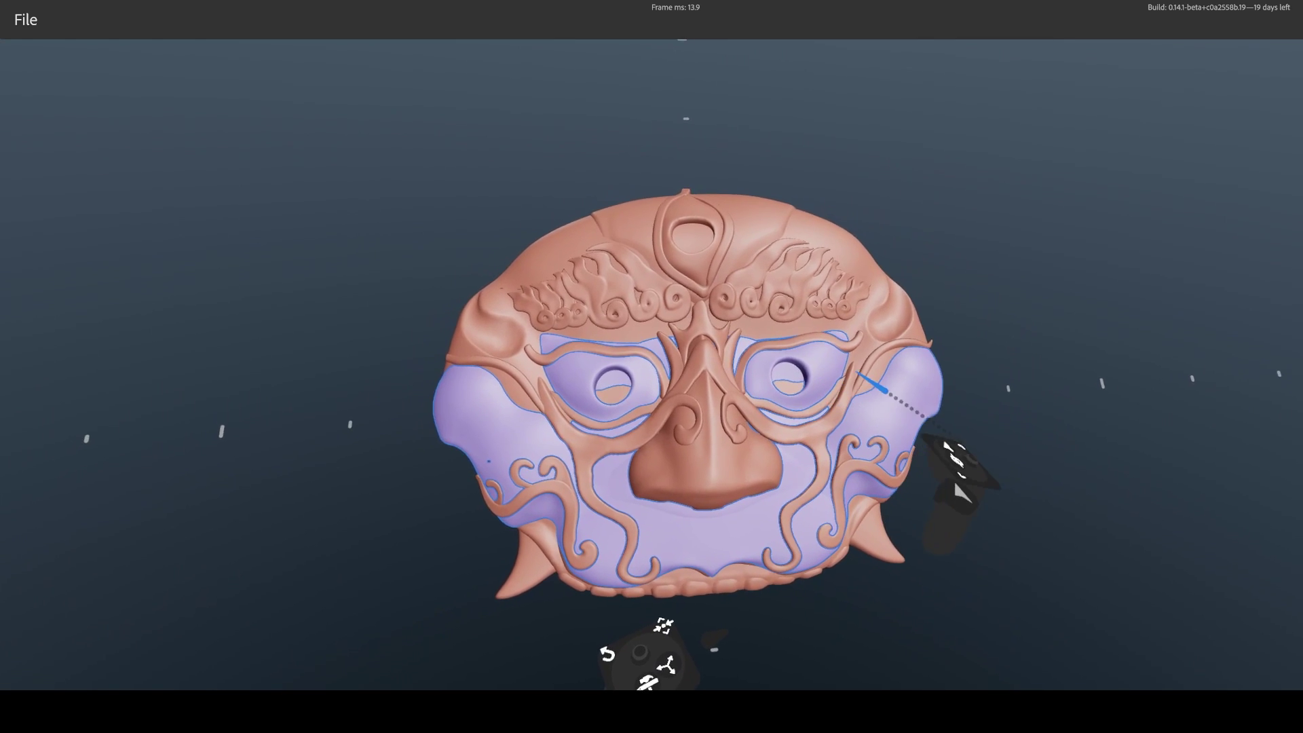
pyautogui.click(761, 377)
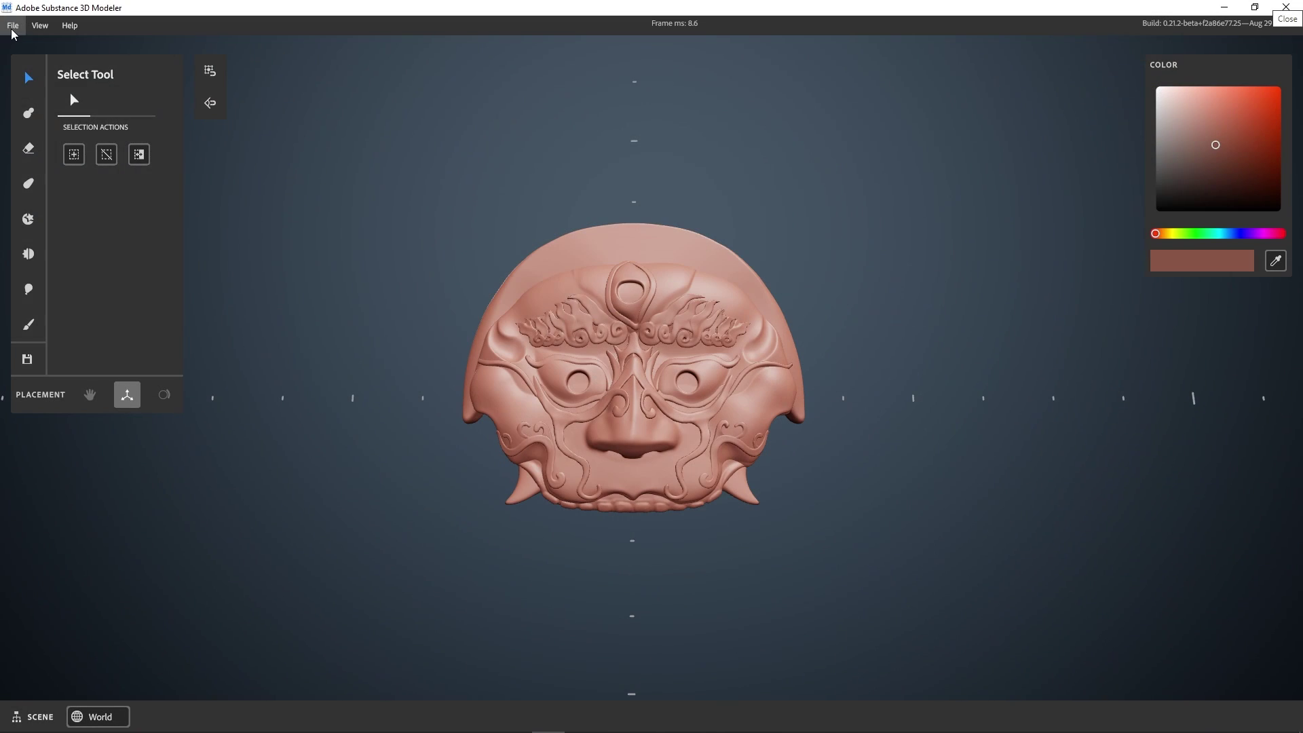
# Export the mask as FBX with UV-mapped Triangles as the polygon type
pyautogui.click(12, 25)
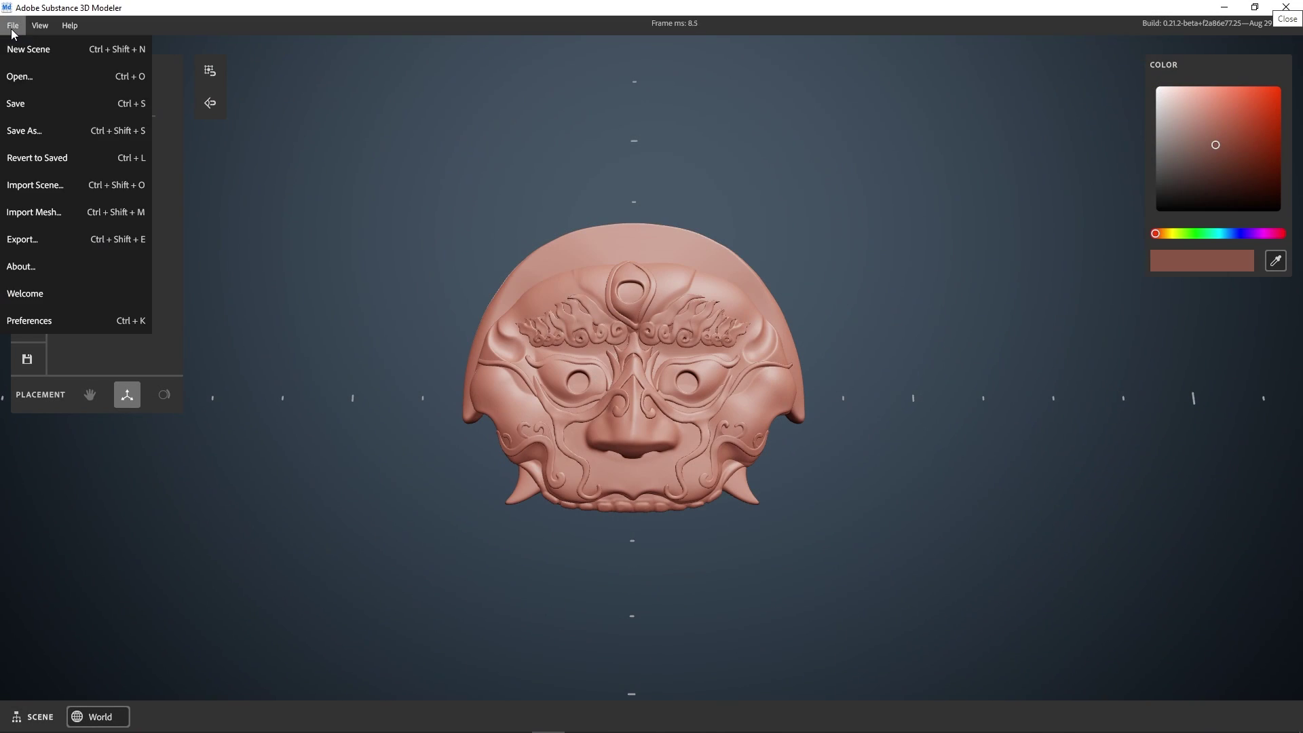
pyautogui.click(28, 239)
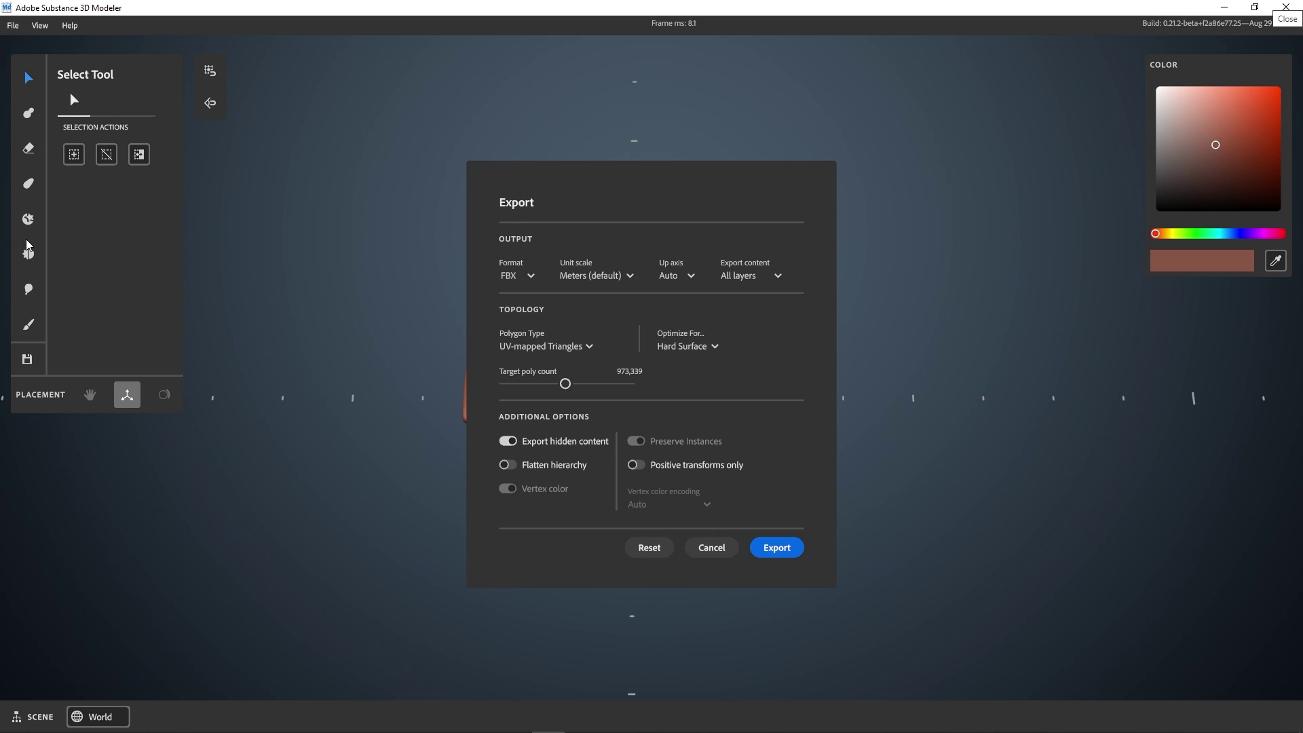
pyautogui.click(529, 278)
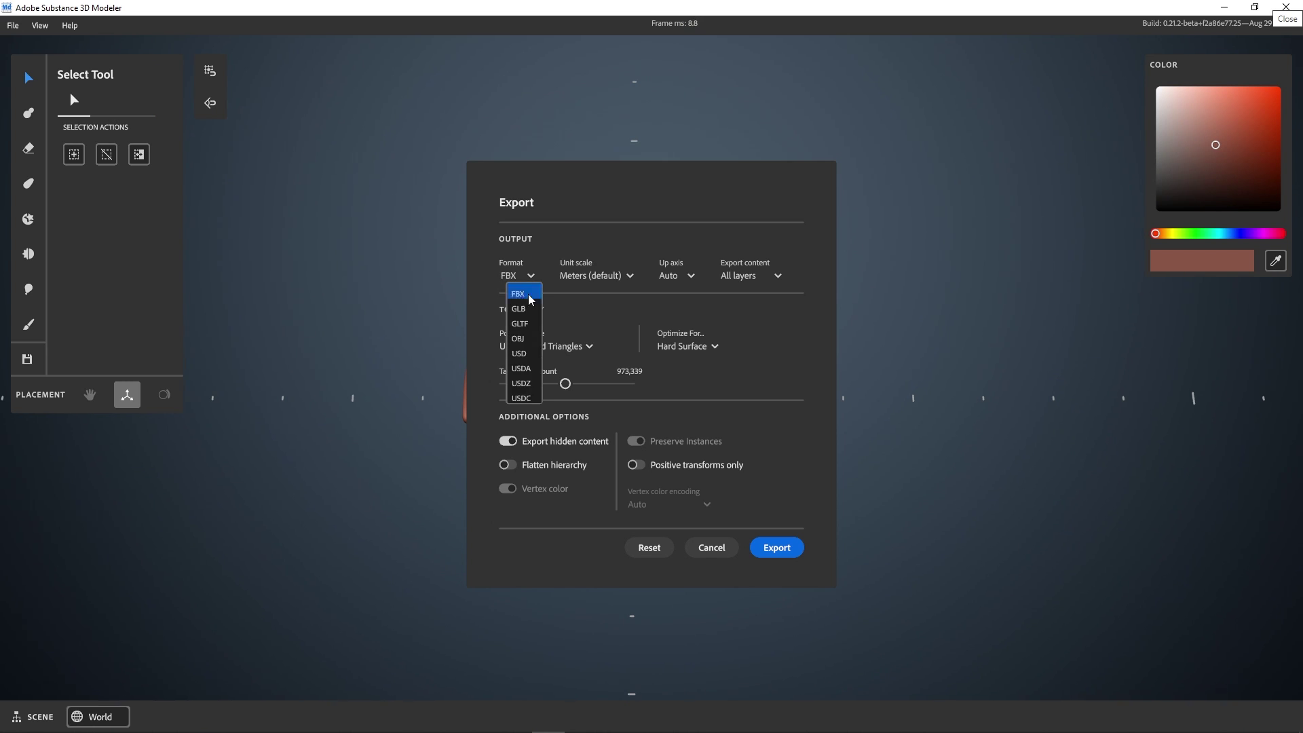
pyautogui.click(526, 298)
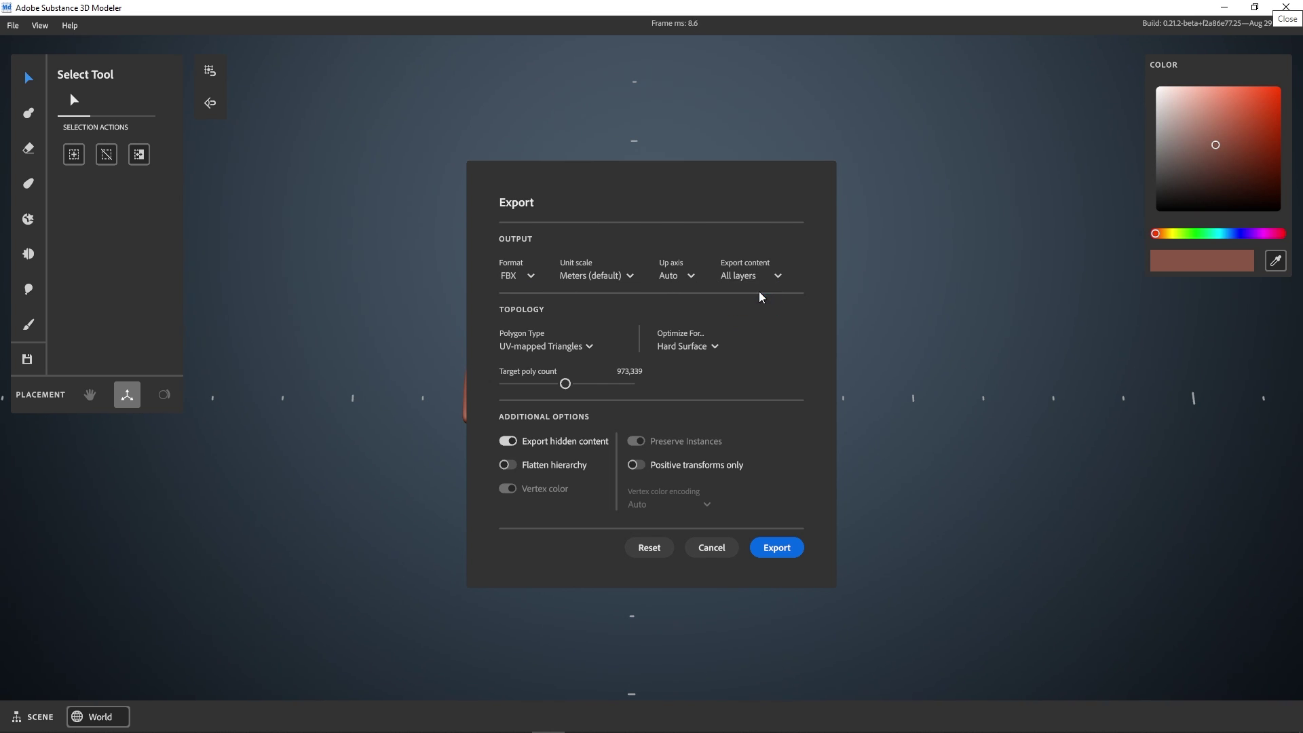
pyautogui.click(588, 347)
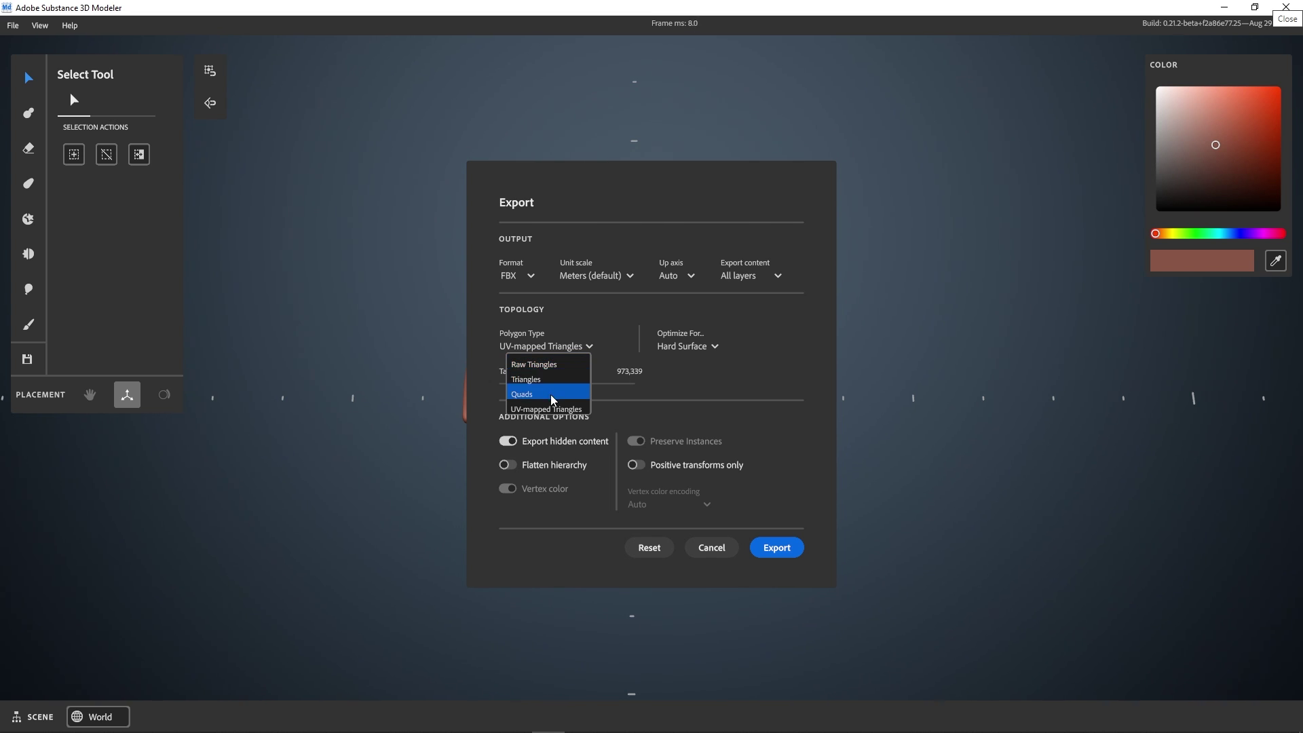
pyautogui.click(521, 410)
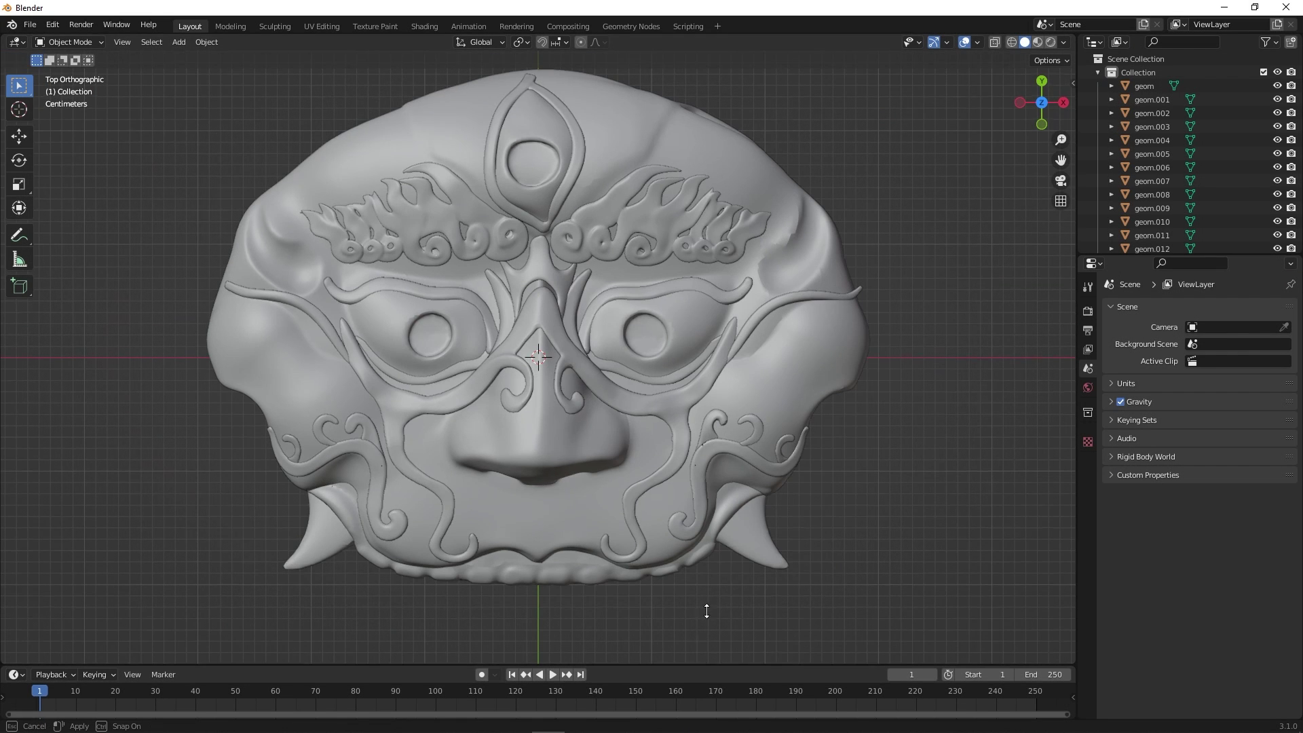
# In Blender, turn the enlarged timeline area into a Shader Editor and select the mask's main face mesh
pyautogui.moveTo(705, 667); pyautogui.dragTo(747, 417)
pyautogui.click(16, 428)
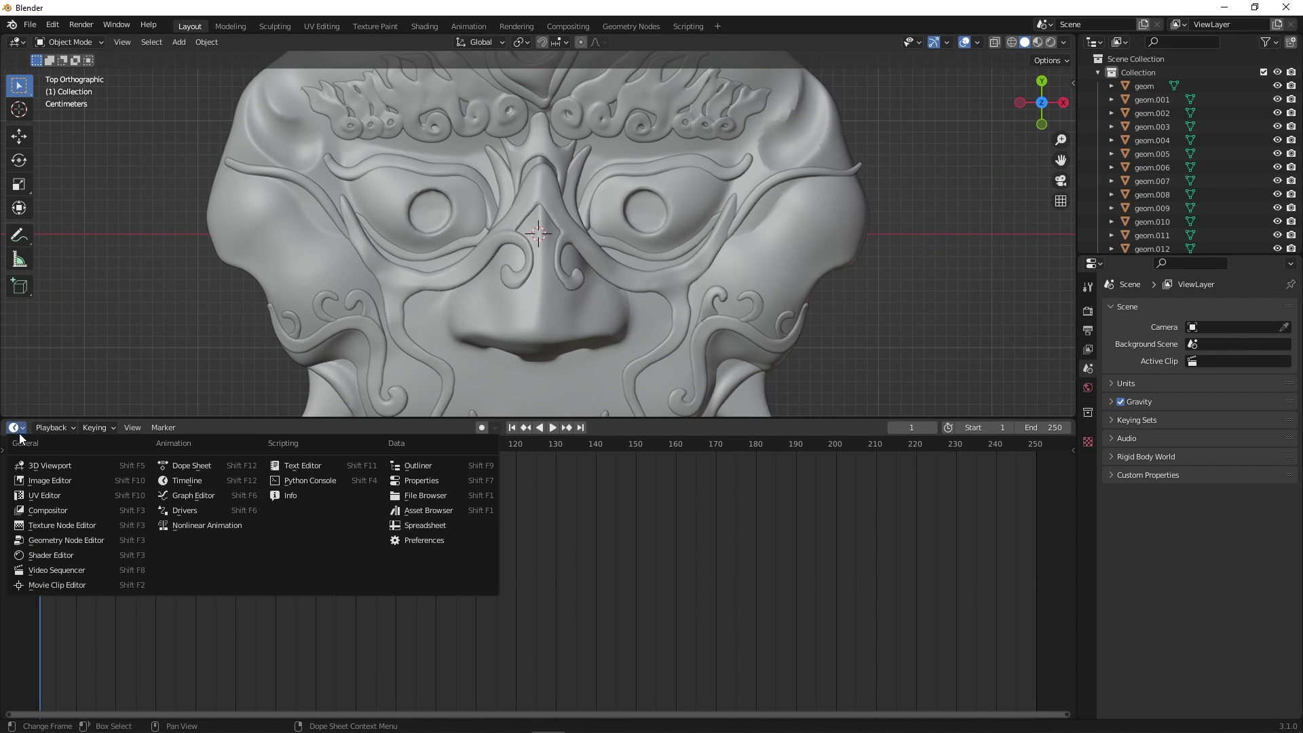
pyautogui.click(46, 556)
pyautogui.click(592, 306)
pyautogui.scroll(-2, 592, 305)
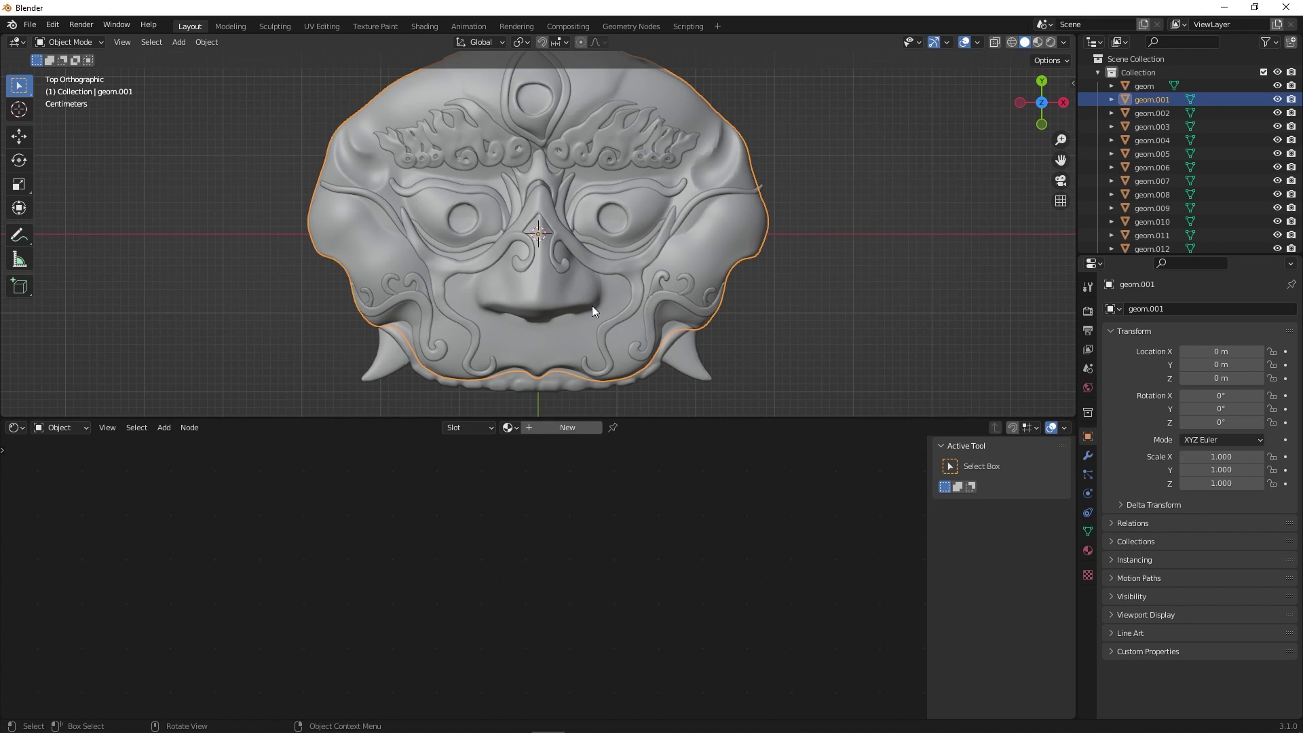
# Reselect the mask's main face mesh and give it a new material named base
pyautogui.click(581, 410)
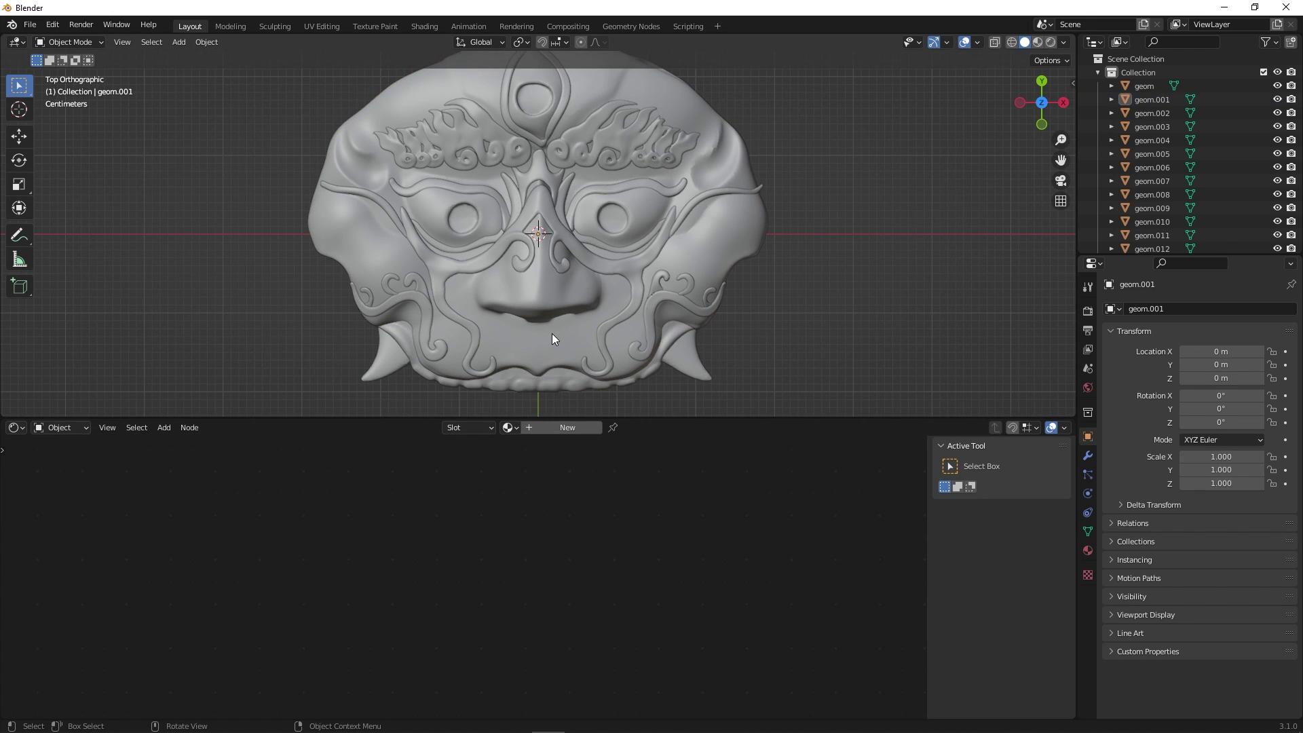
pyautogui.click(552, 333)
pyautogui.click(574, 429)
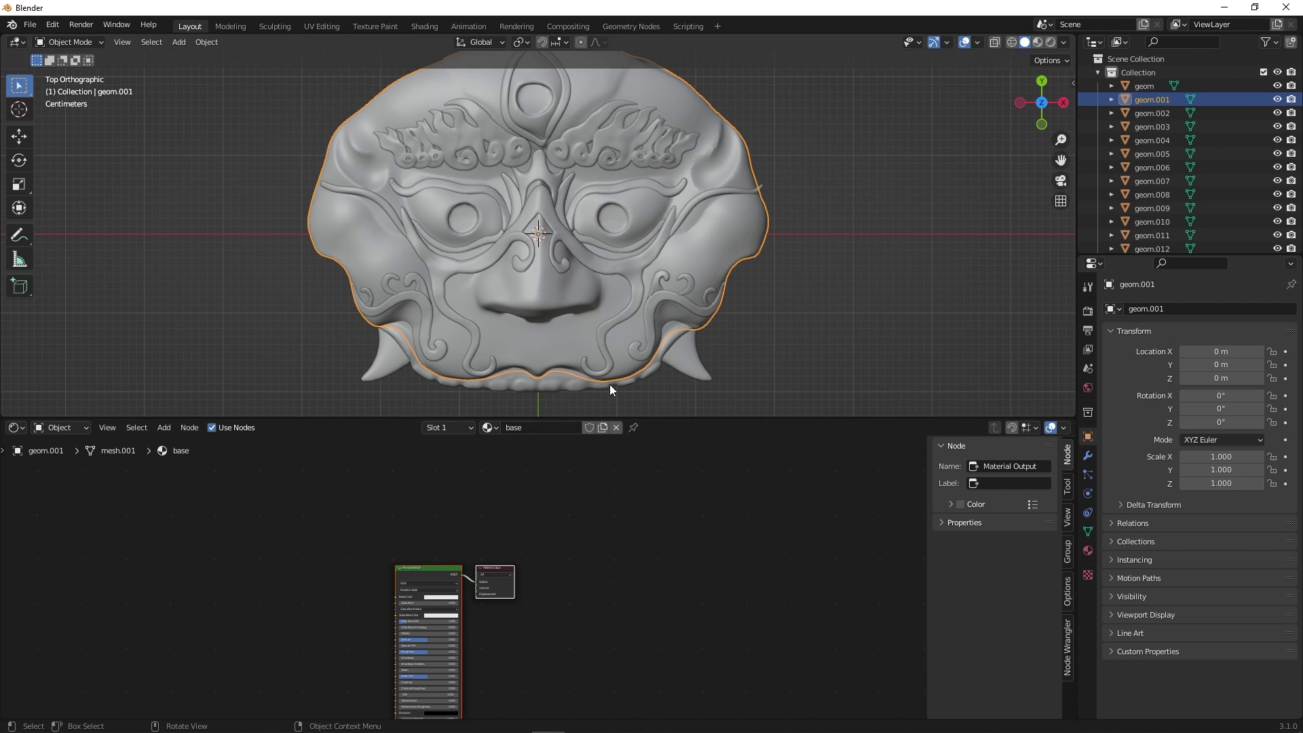
# Create a new material for the wavy ornament running around the nose and cheeks and open its name for editing
pyautogui.click(638, 297)
pyautogui.click(554, 429)
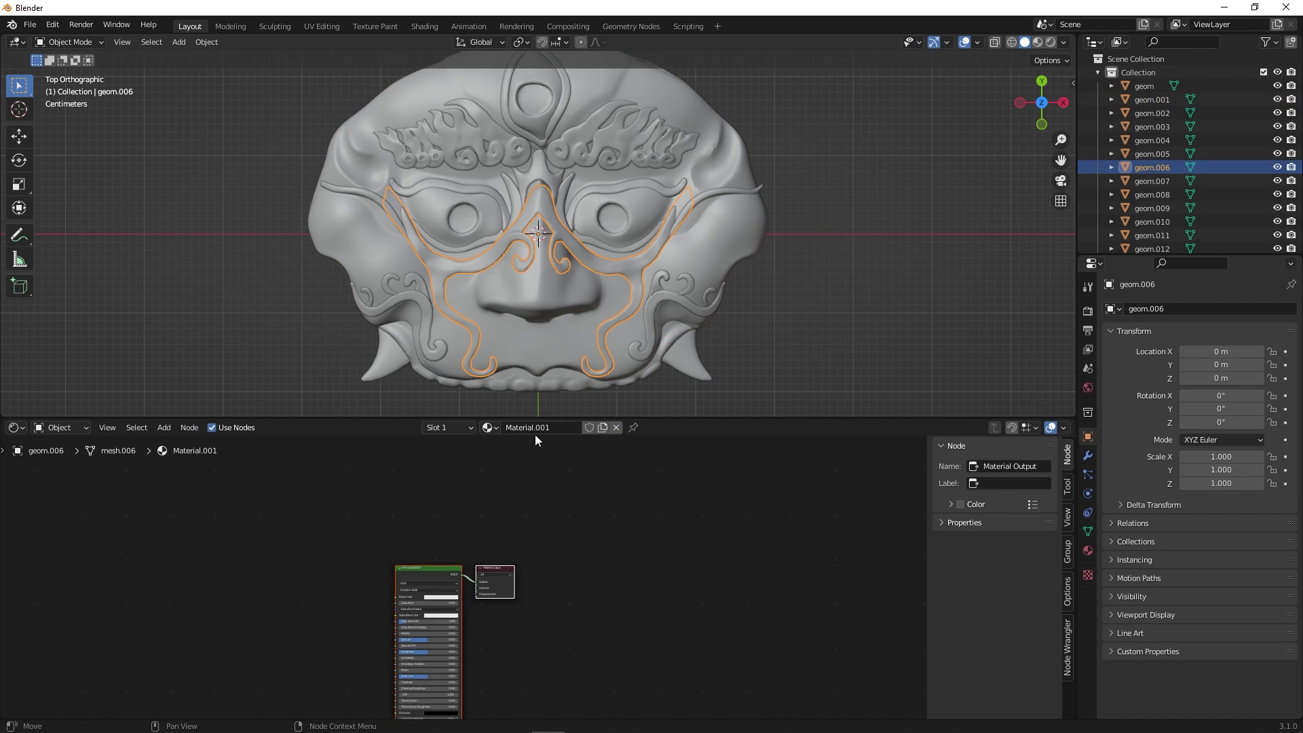
pyautogui.doubleClick(554, 429)
# Select the cheek, brow, forehead, nose-bridge and eyelid ornaments with the wavy nose ornament as active object, and link its material to them
pyautogui.moveTo(691, 420); pyautogui.dragTo(686, 622)
pyautogui.click(699, 455)
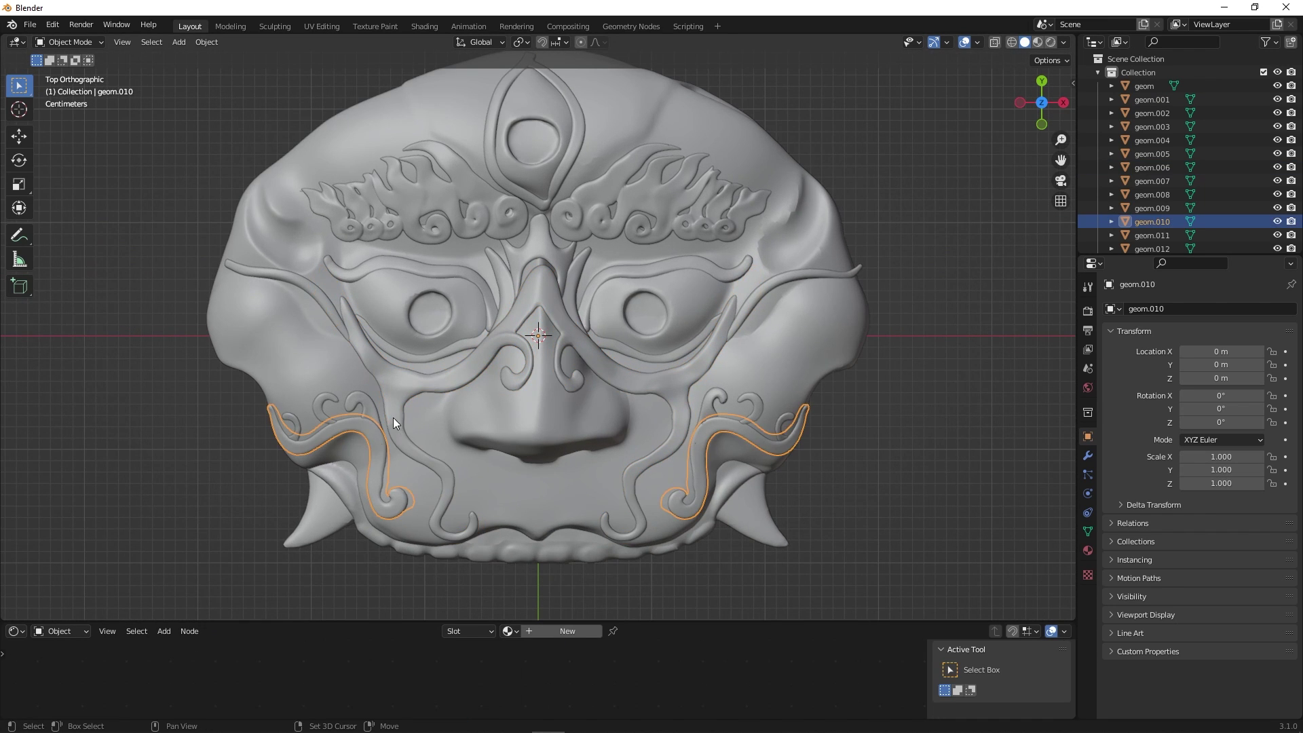
pyautogui.keyDown('shift'); pyautogui.click(319, 414); pyautogui.keyUp('shift')
pyautogui.keyDown('shift'); pyautogui.click(296, 437); pyautogui.keyUp('shift')
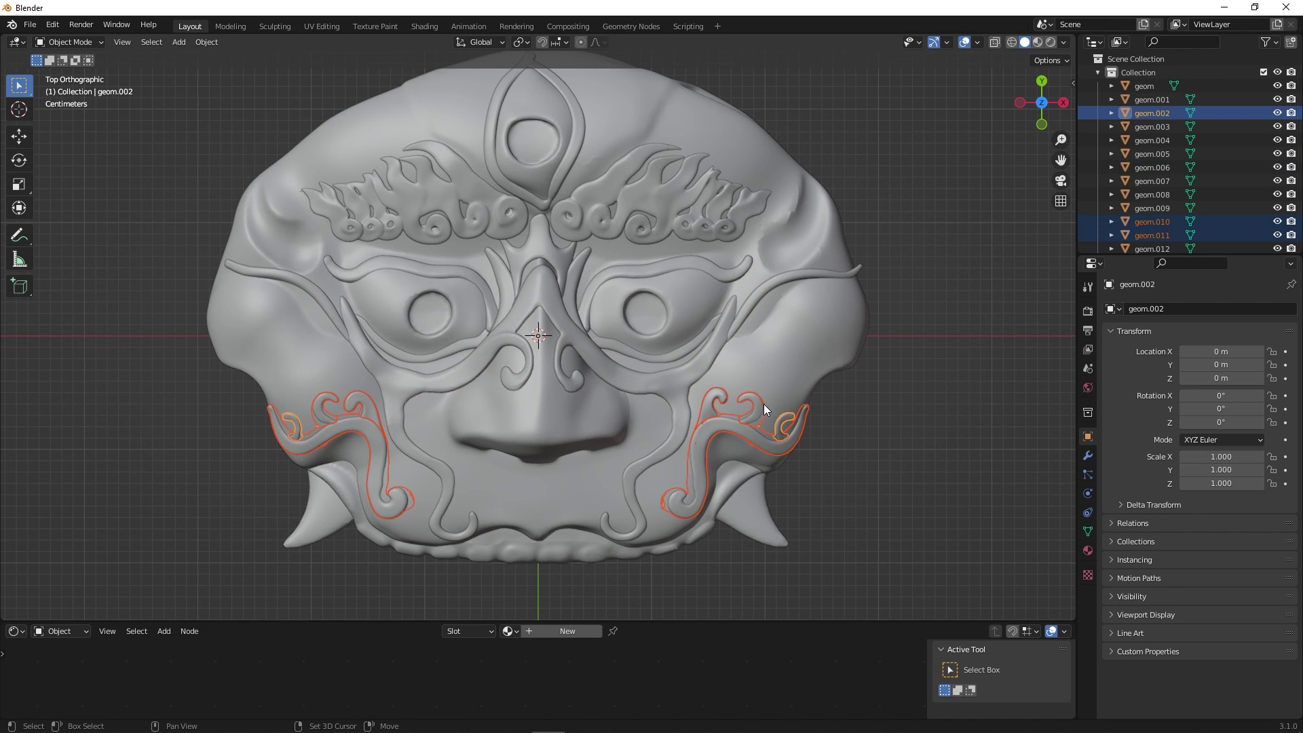
pyautogui.keyDown('shift'); pyautogui.click(554, 332); pyautogui.keyUp('shift')
pyautogui.keyDown('shift'); pyautogui.click(566, 270); pyautogui.keyUp('shift')
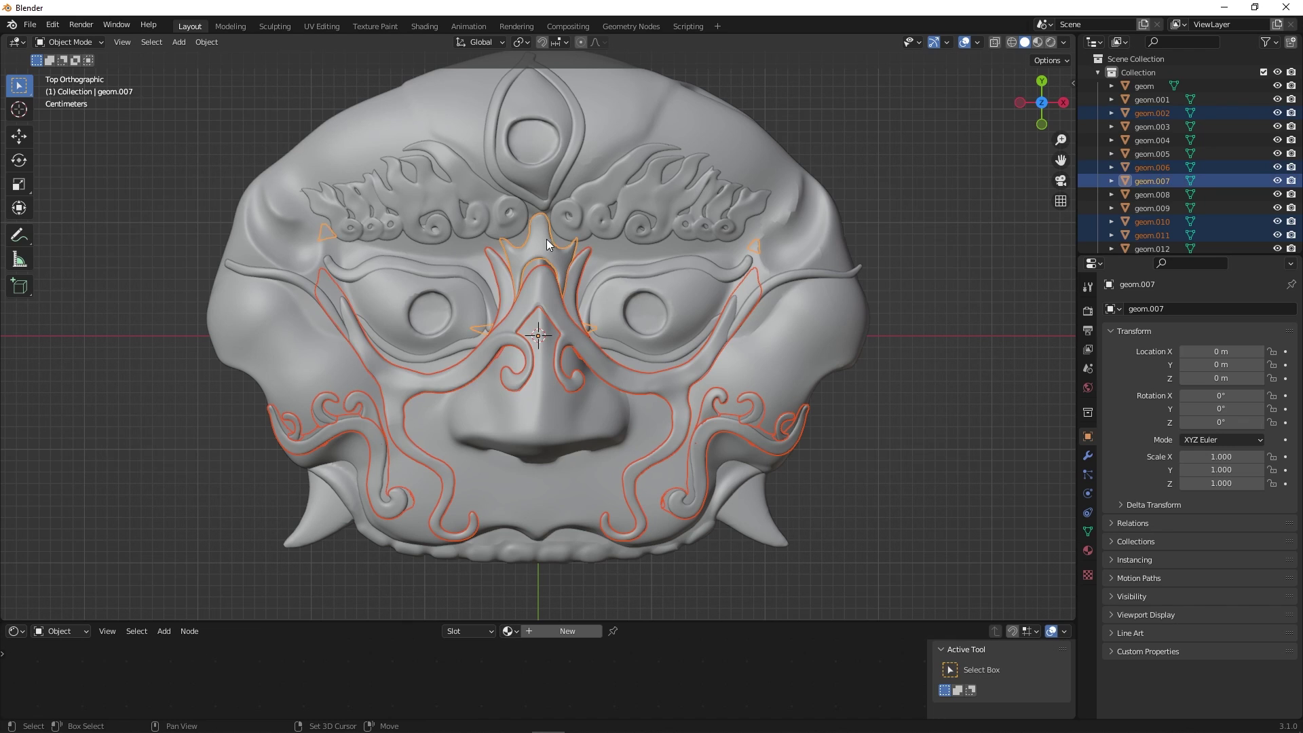
pyautogui.keyDown('shift'); pyautogui.click(565, 224); pyautogui.keyUp('shift')
pyautogui.keyDown('shift'); pyautogui.click(532, 198); pyautogui.keyUp('shift')
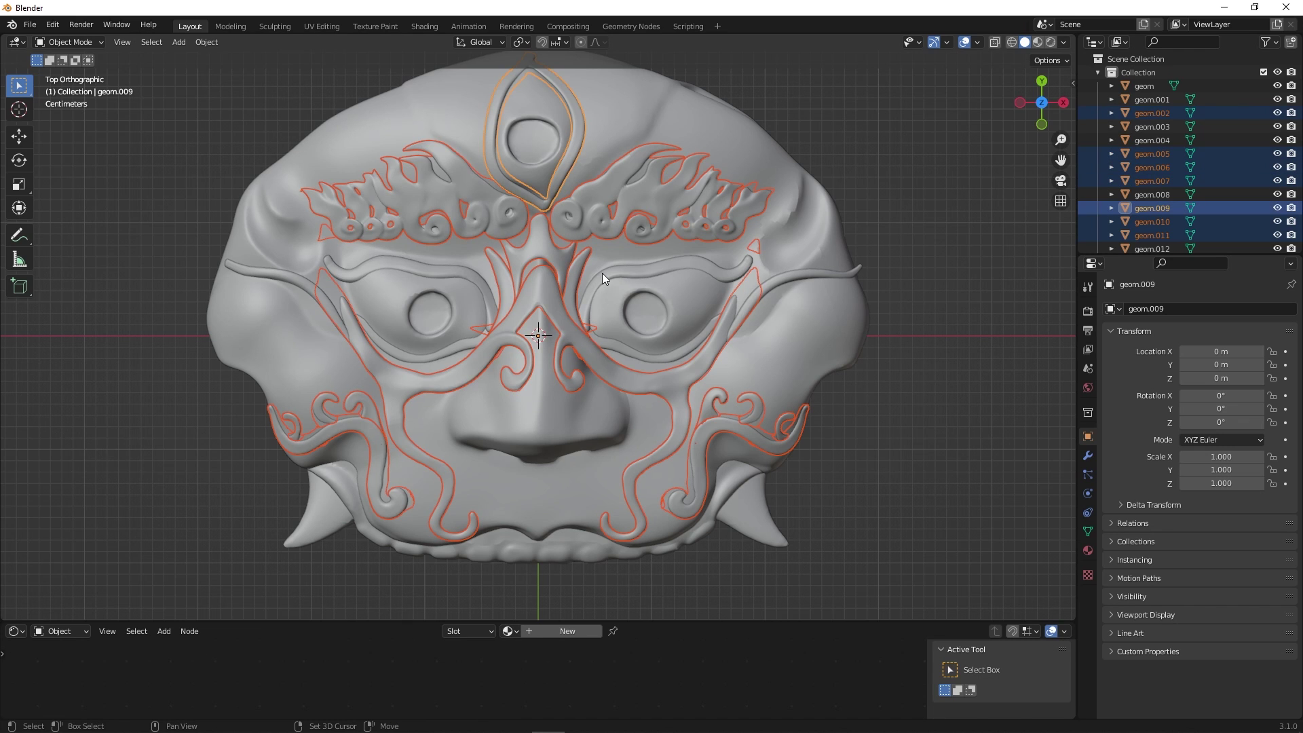
pyautogui.keyDown('shift'); pyautogui.click(609, 271); pyautogui.keyUp('shift')
pyautogui.keyDown('shift'); pyautogui.click(610, 347); pyautogui.keyUp('shift')
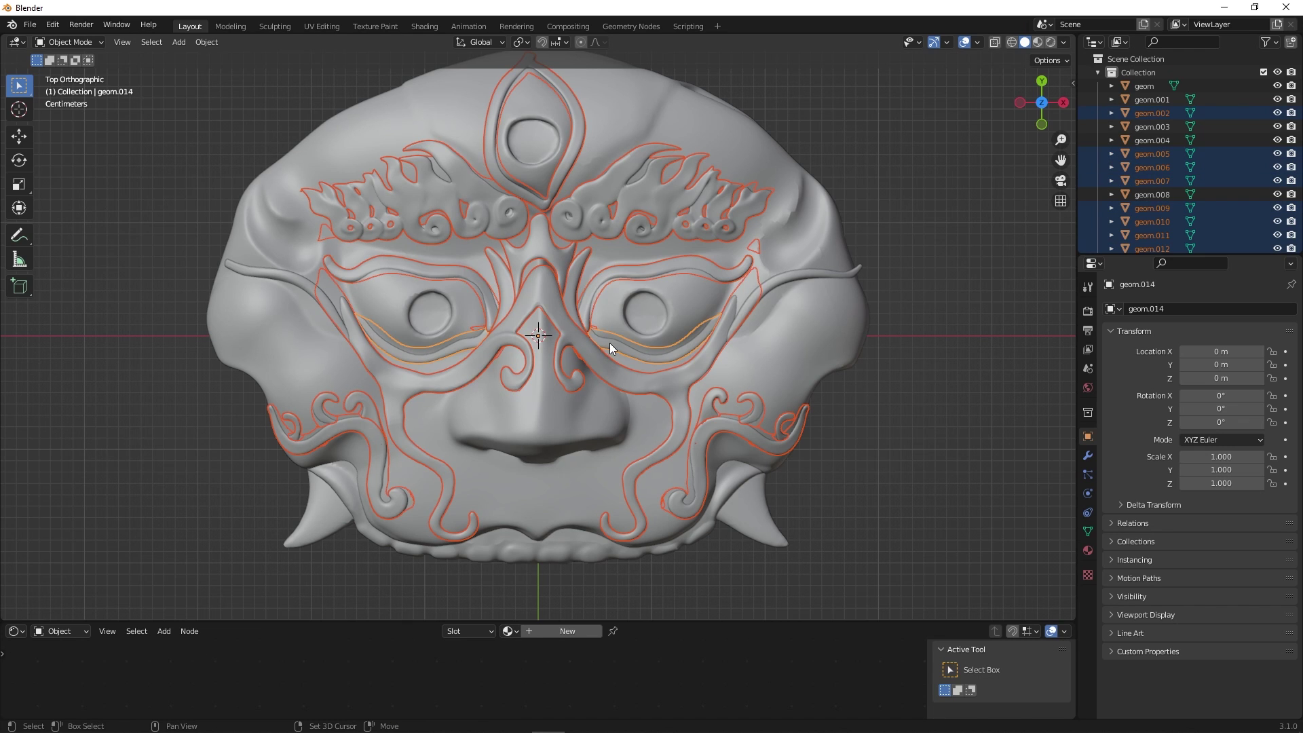
pyautogui.keyDown('shift'); pyautogui.click(479, 357); pyautogui.keyUp('shift')
pyautogui.hotkey('ctrl', 'l')
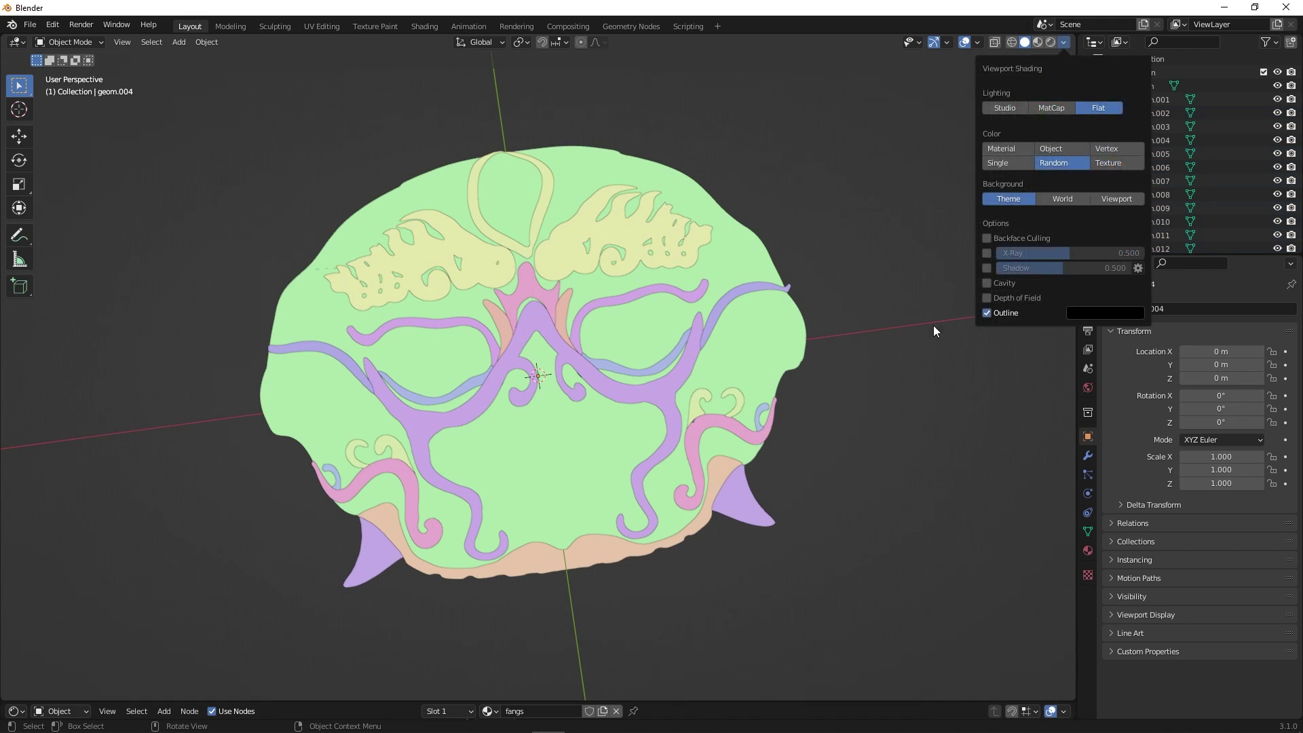
# Frame the flat, random-coloured mask closely in top orthographic view and start a screen capture of it
pyautogui.moveTo(801, 574); pyautogui.dragTo(753, 594, button='middle')
pyautogui.press('KP_7')
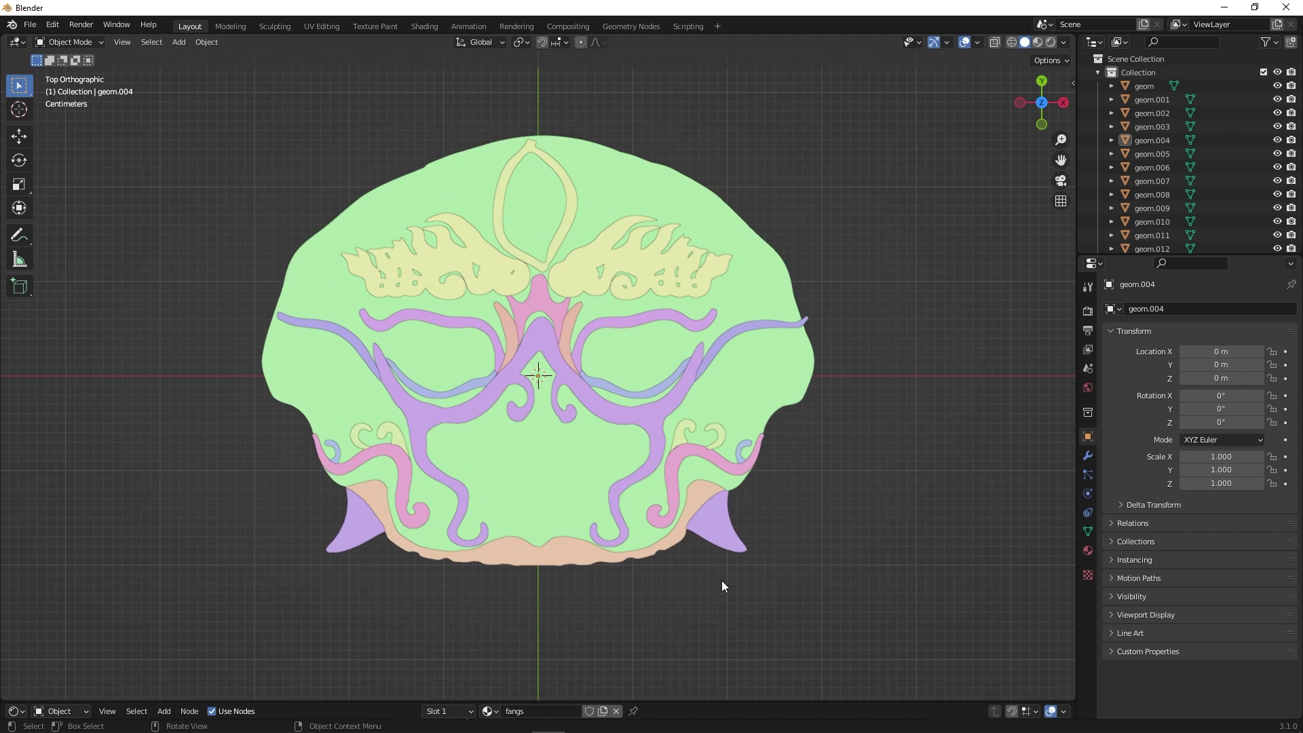
pyautogui.scroll(1, 808, 294)
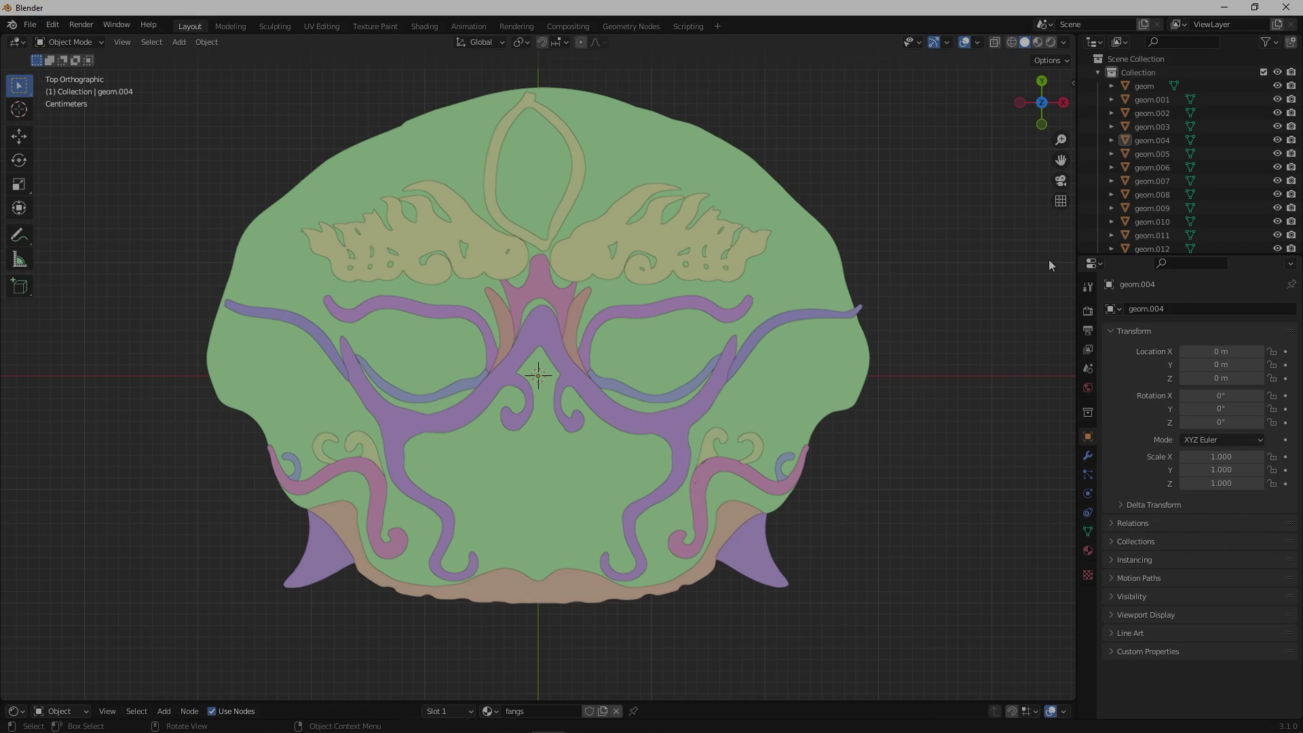